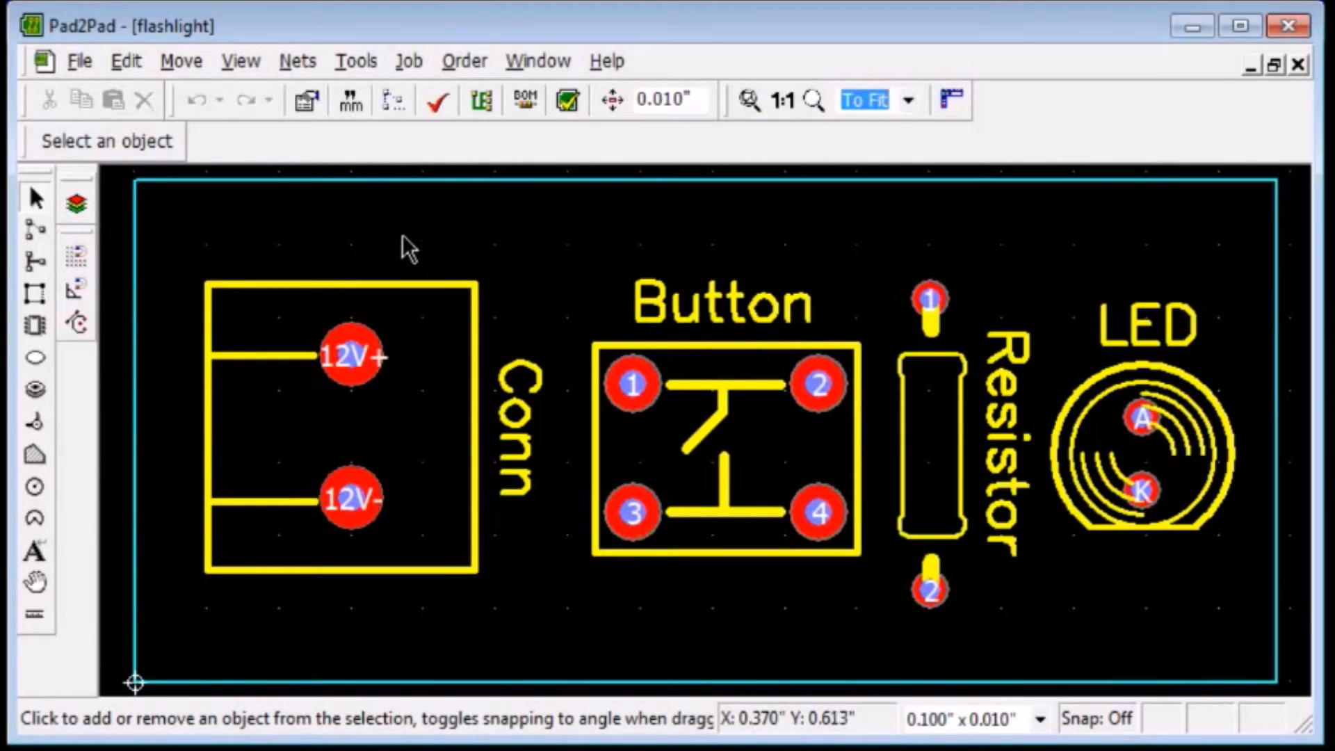
Open the net editor and add pins Conn.12V- and LED.K to the Ground net.
{"action": "left_click", "coordinate": [307, 60]}
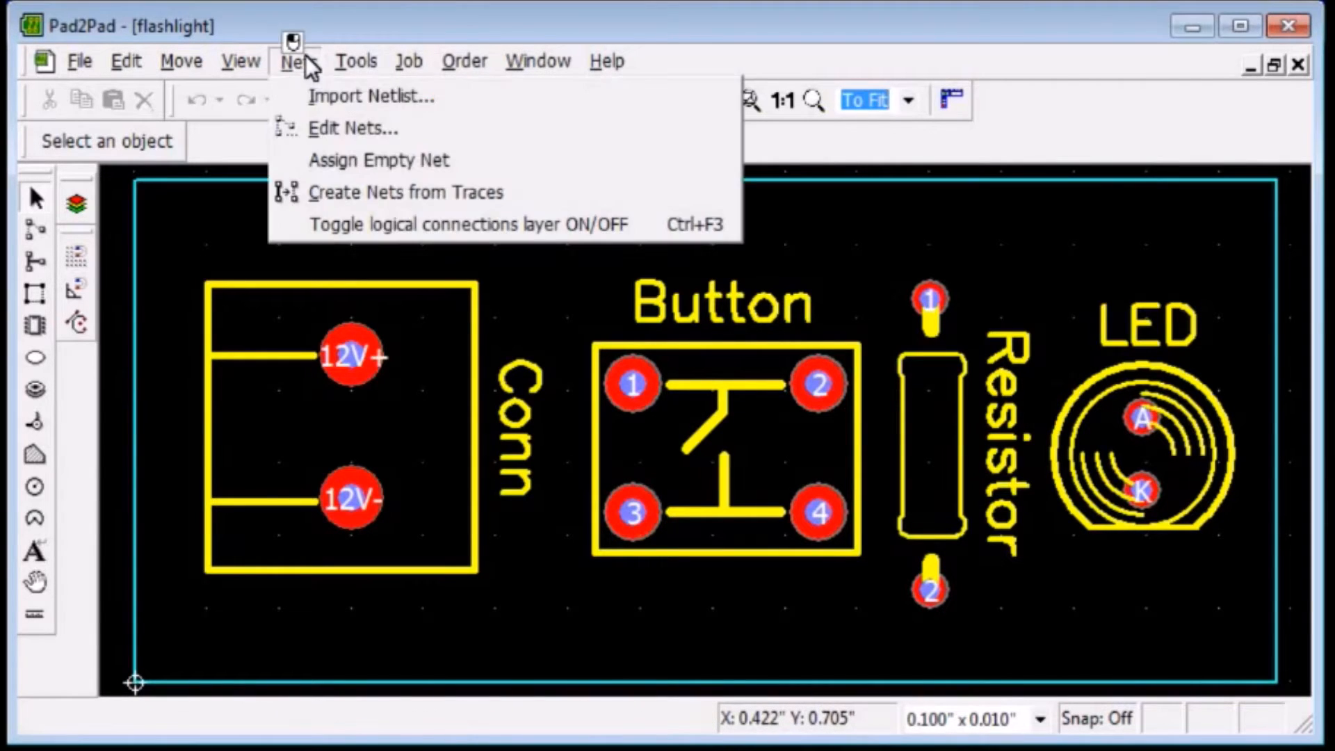
{"action": "left_click", "coordinate": [329, 122]}
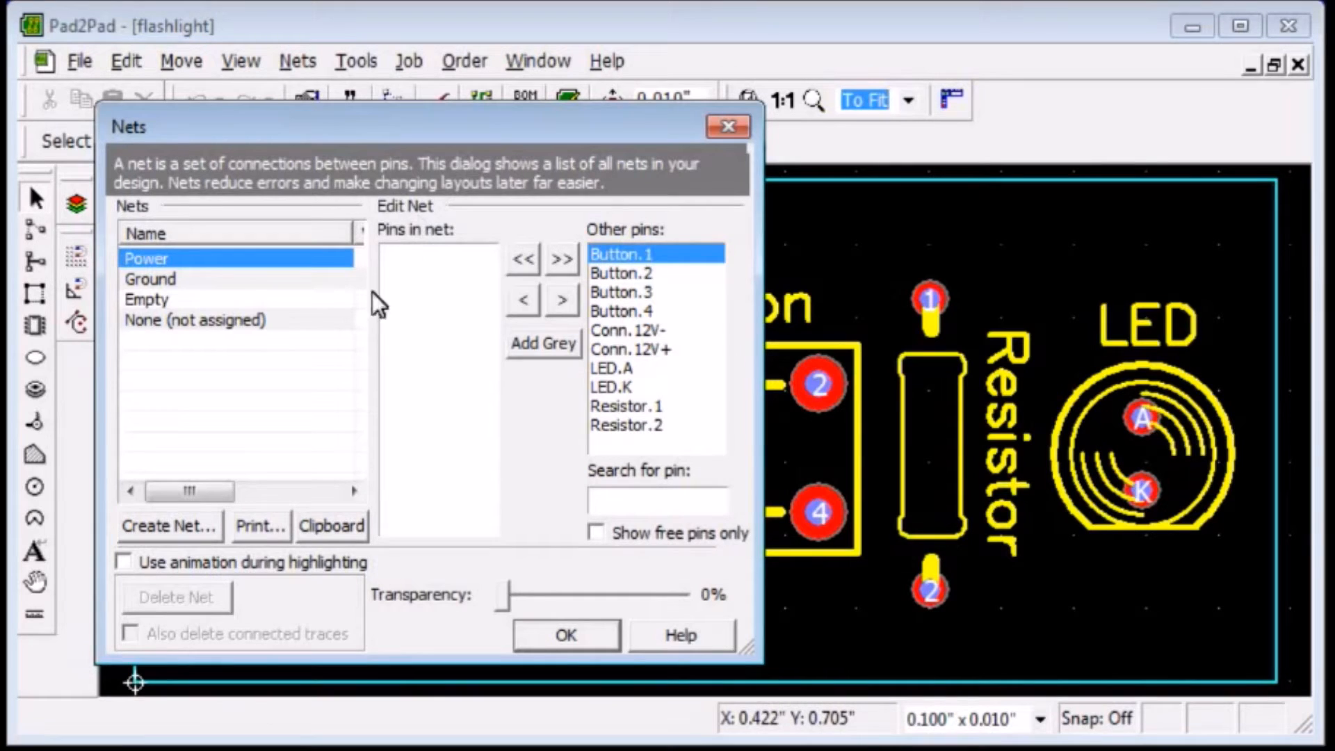
{"action": "left_click", "coordinate": [305, 280]}
{"action": "left_click_drag", "start_coordinate": [355, 234], "coordinate": [275, 242]}
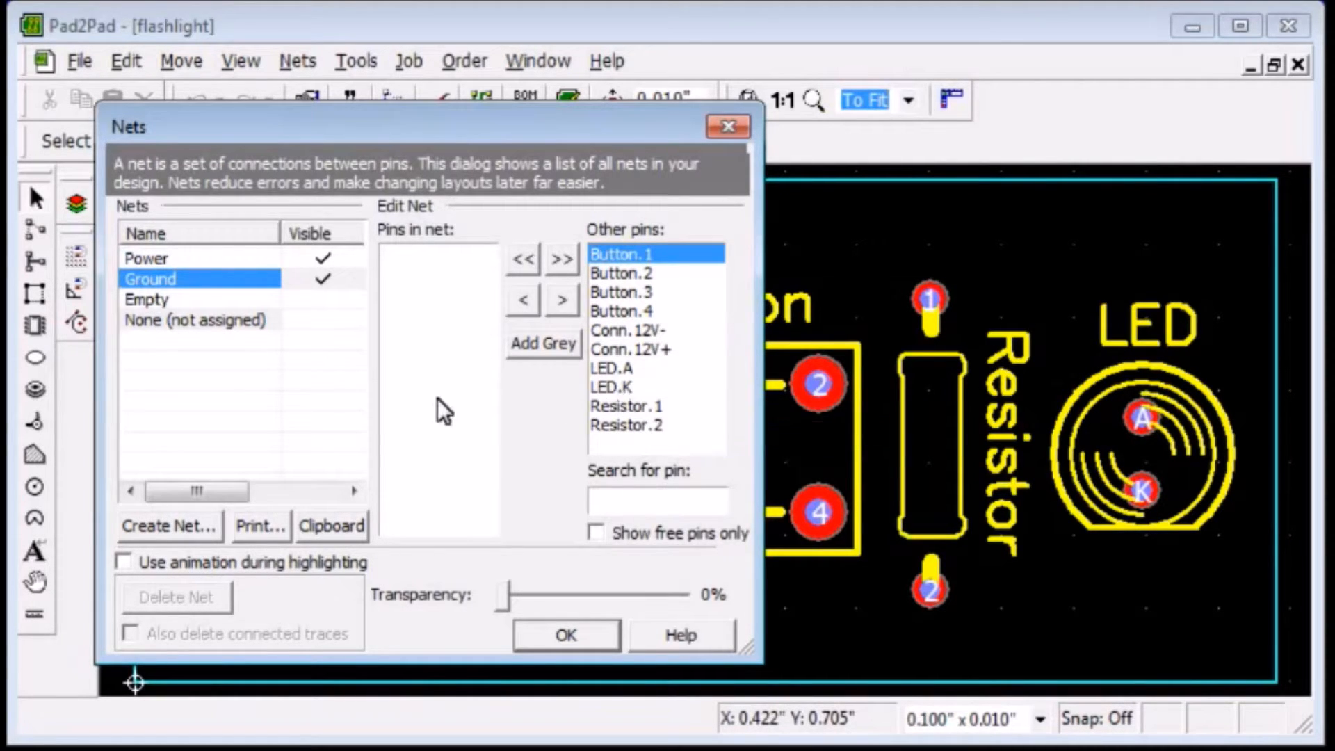
{"action": "left_click", "coordinate": [612, 332]}
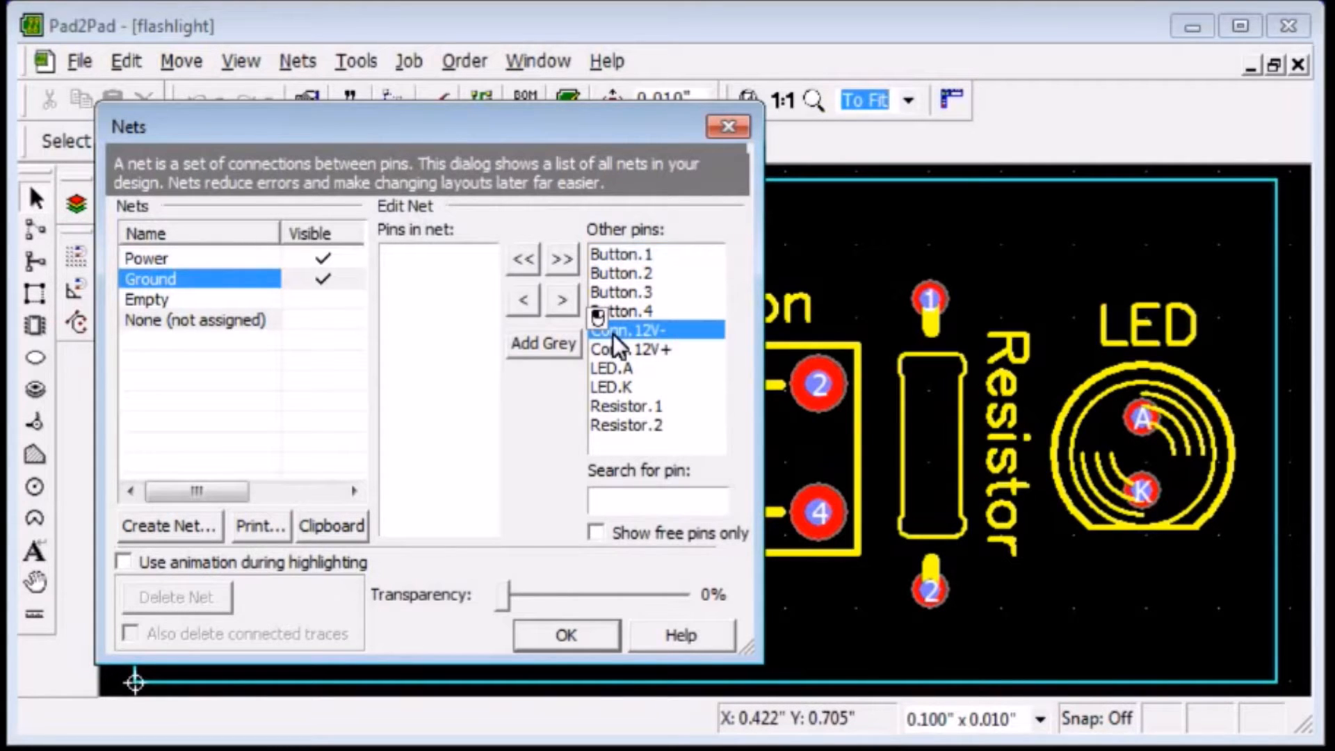
{"action": "left_click", "coordinate": [522, 301]}
{"action": "left_click", "coordinate": [636, 367]}
{"action": "left_click", "coordinate": [525, 301]}
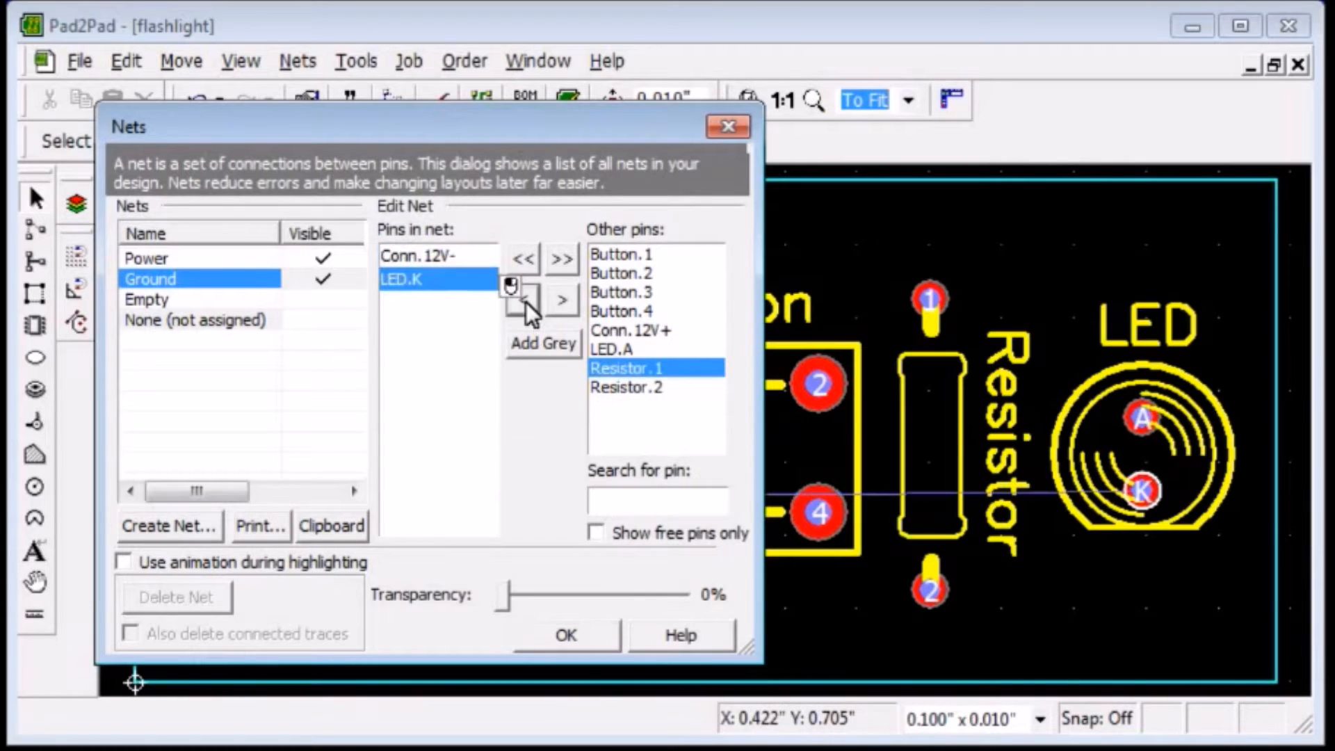
Limit the list of available pins to free pins only and create a new net named VS+.
{"action": "left_click", "coordinate": [595, 533]}
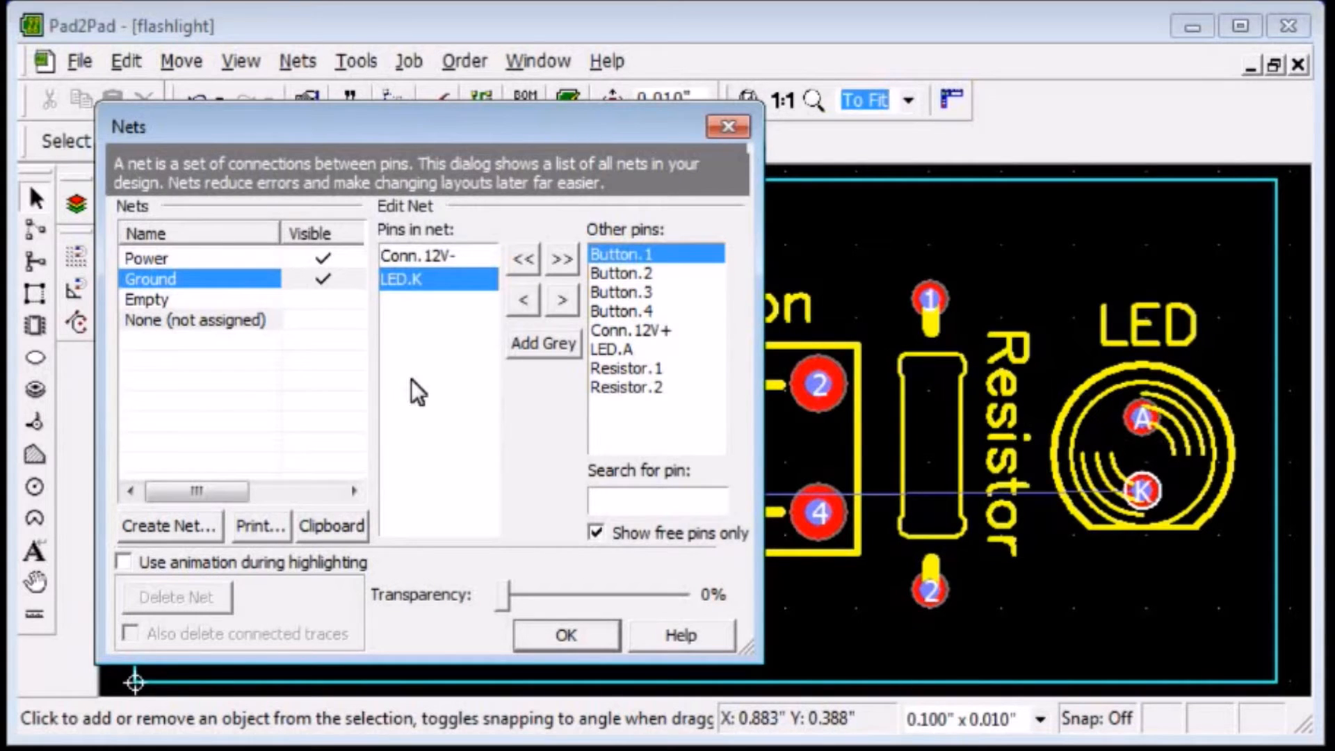
{"action": "left_click", "coordinate": [199, 523]}
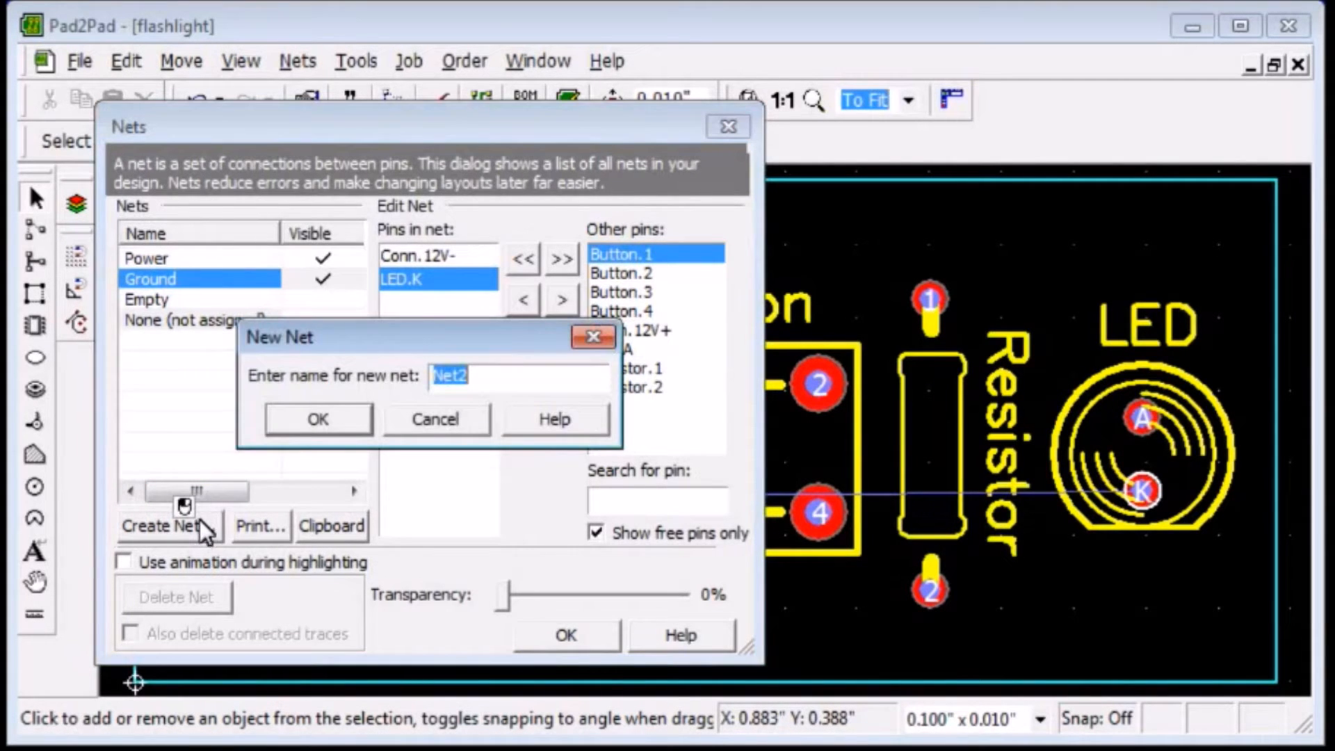
{"action": "type", "text": "VS+"}
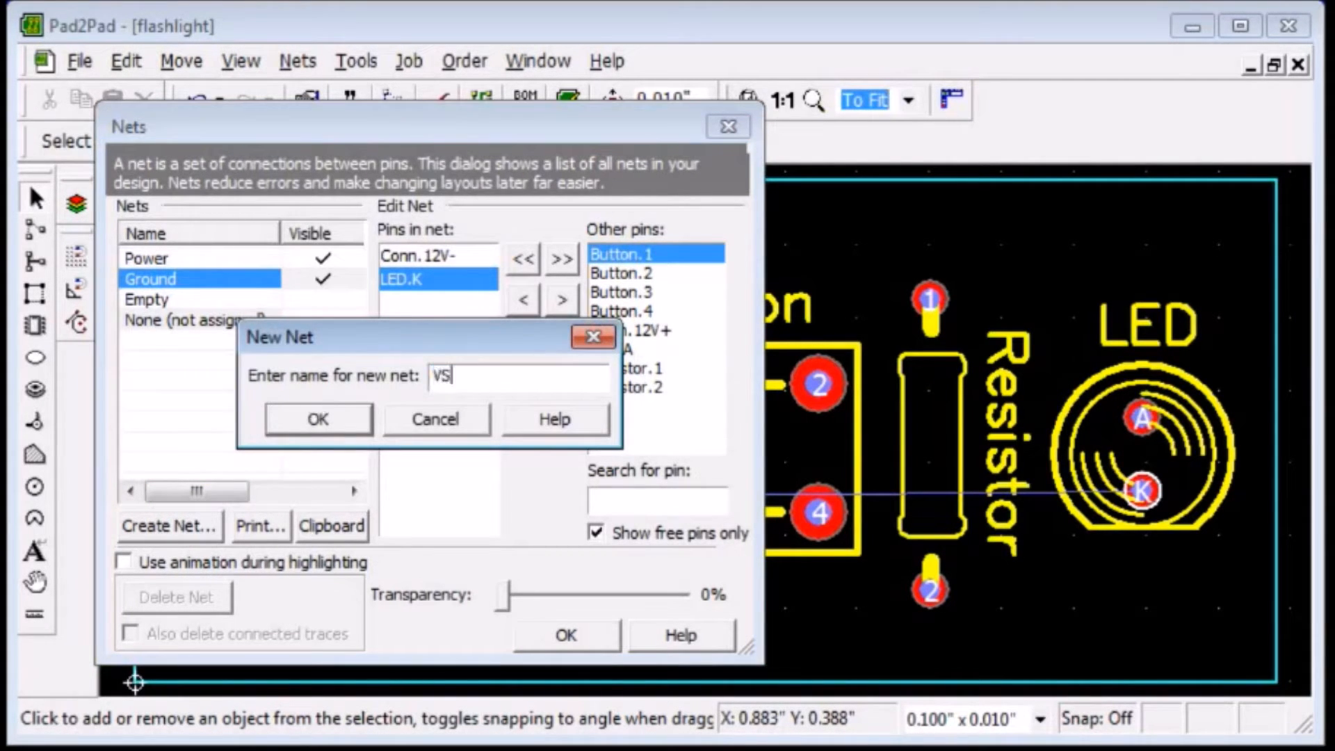
{"action": "left_click", "coordinate": [348, 415]}
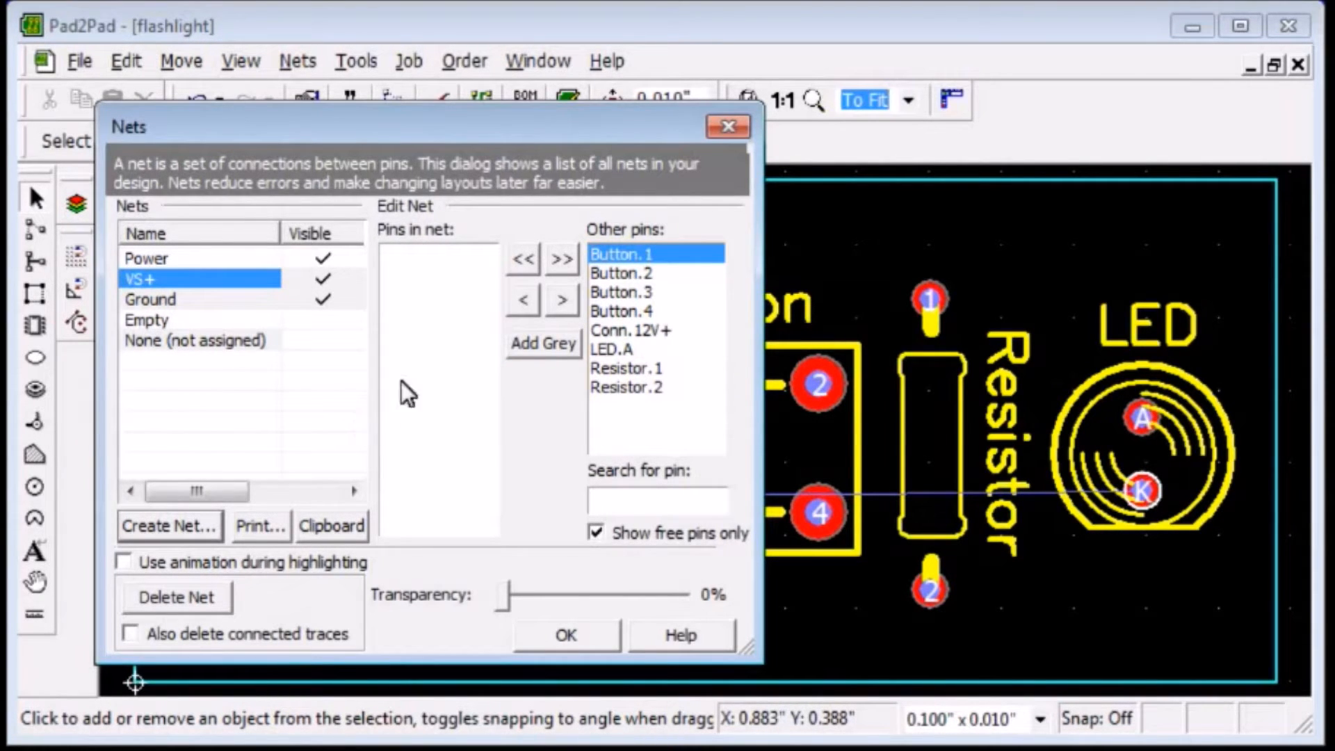
Add pins LED.A, Button.4 and Resistor.1 to the VS+ net.
{"action": "left_click", "coordinate": [606, 348]}
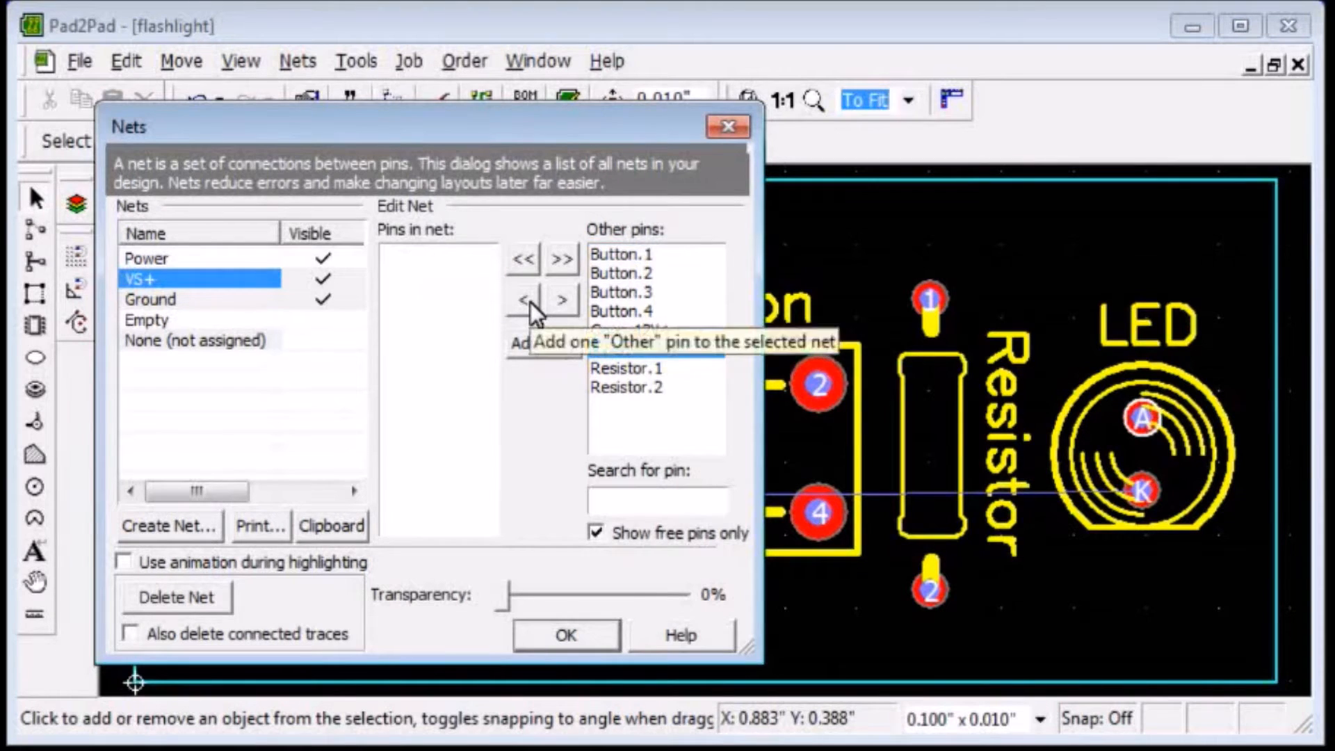
{"action": "left_click", "coordinate": [530, 302]}
{"action": "left_click", "coordinate": [620, 311]}
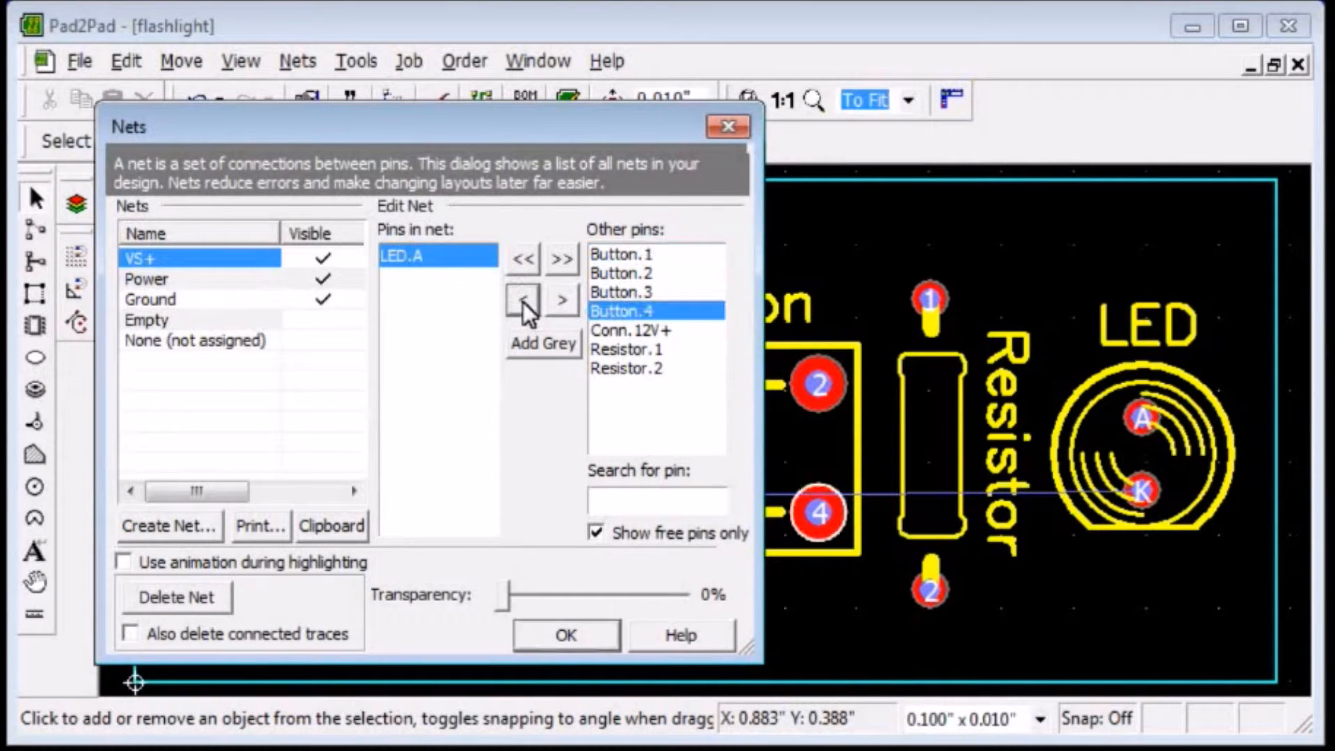
{"action": "left_click", "coordinate": [523, 301]}
{"action": "left_click", "coordinate": [622, 330]}
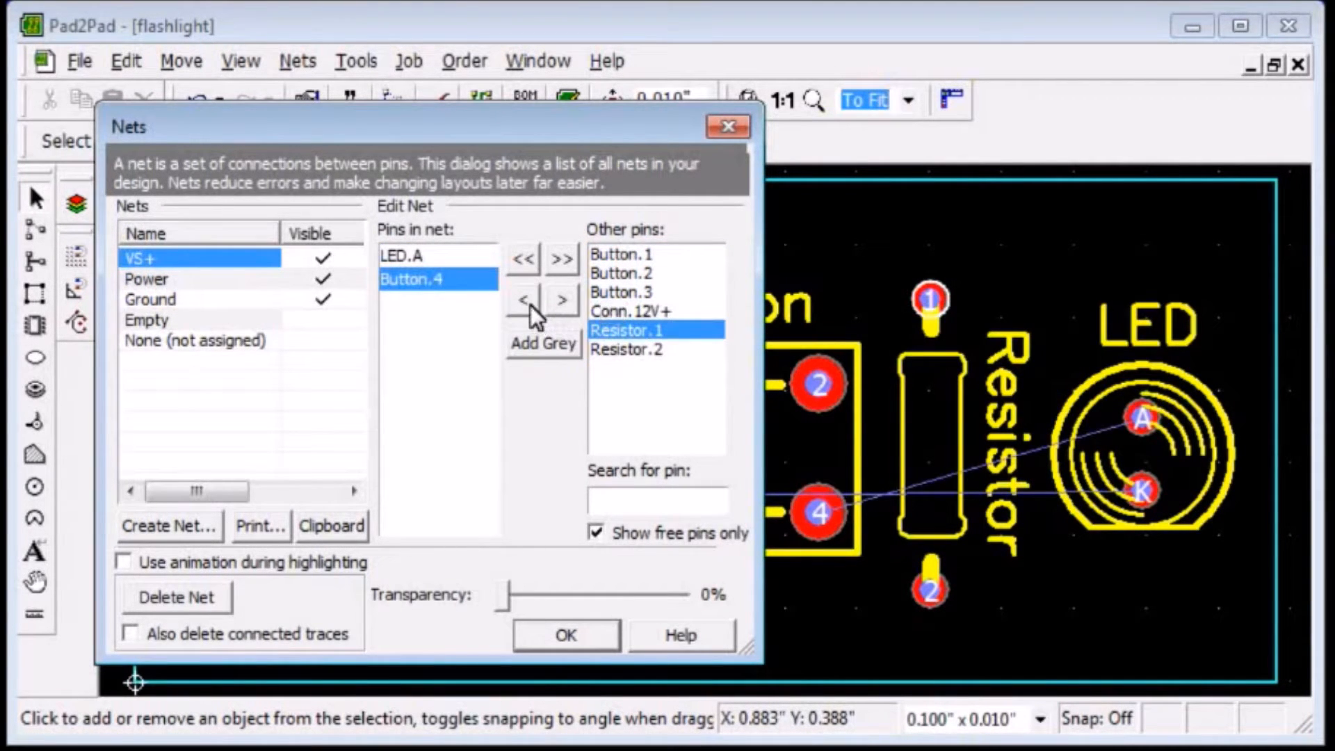
{"action": "left_click", "coordinate": [530, 305]}
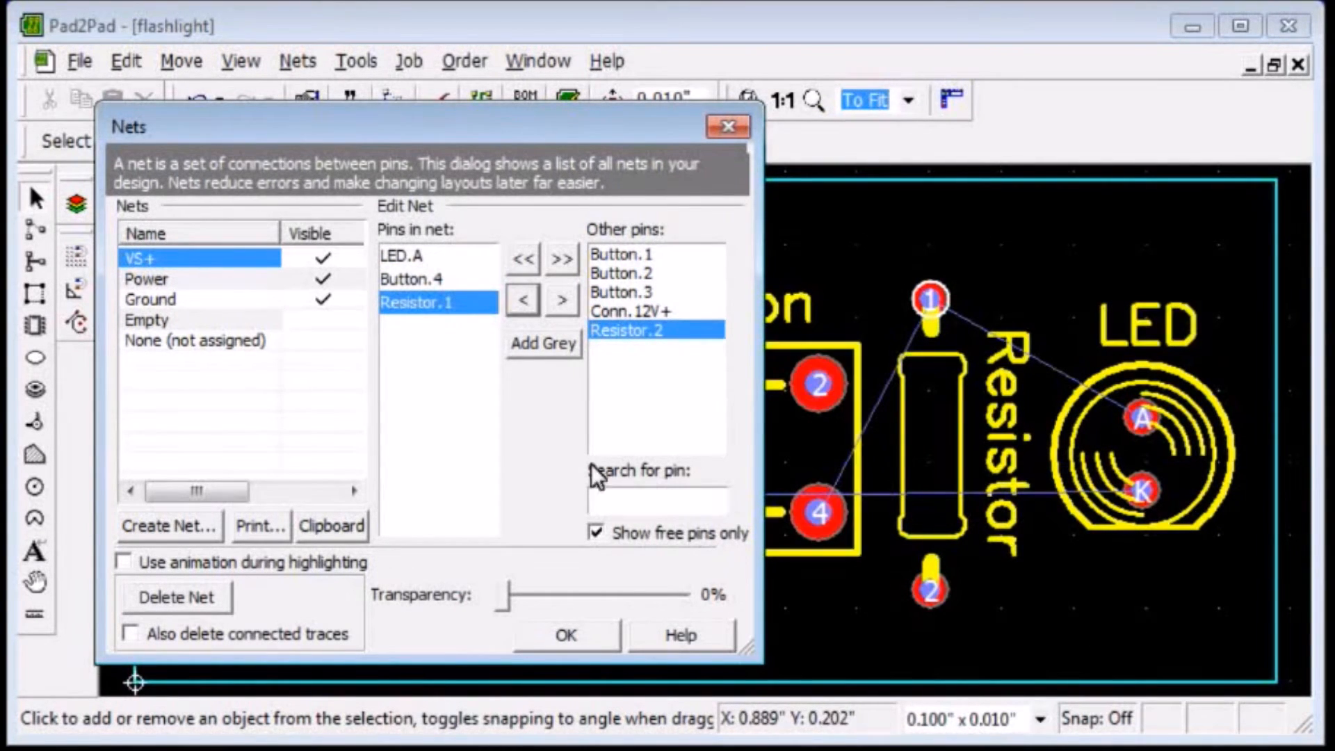
Create a new net named V+ and add pins Conn.12V+ and Button.1 to it.
{"action": "left_click", "coordinate": [167, 526]}
{"action": "type", "text": "V+"}
{"action": "left_click", "coordinate": [329, 418]}
{"action": "left_click", "coordinate": [623, 312]}
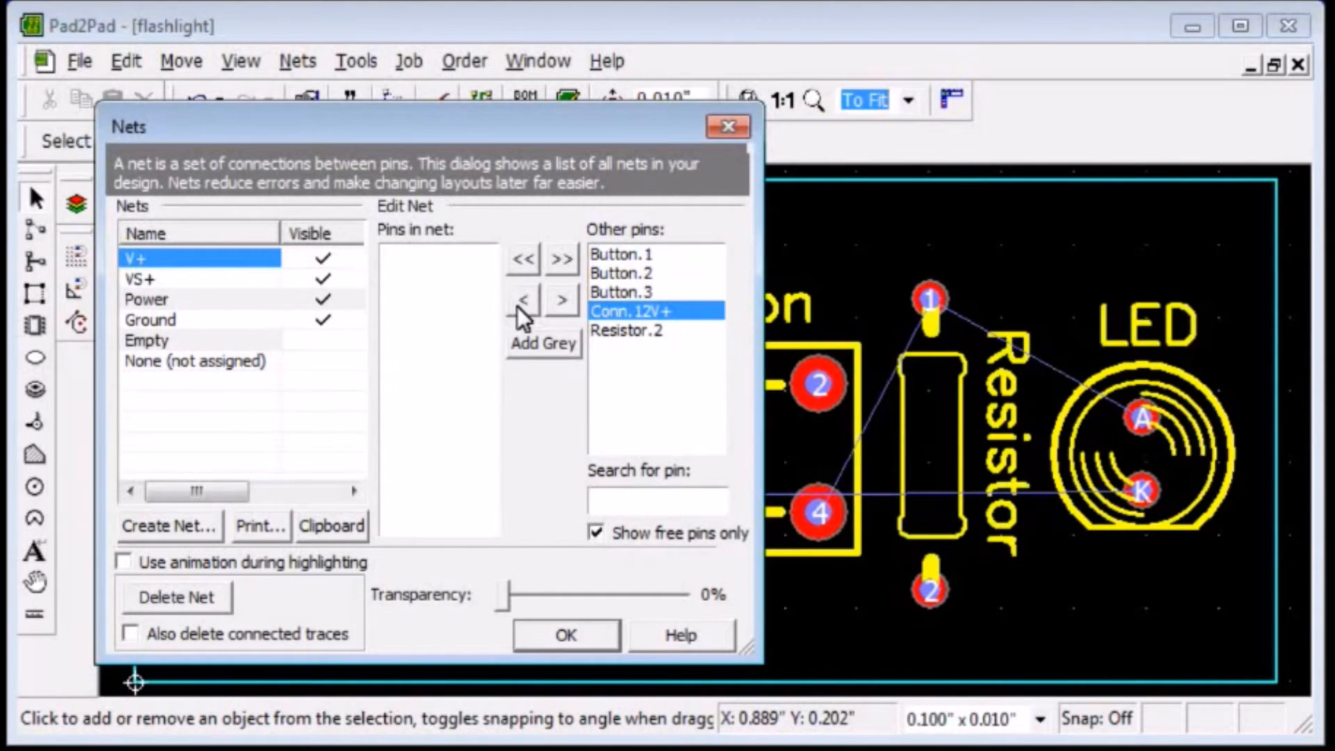
{"action": "left_click", "coordinate": [520, 302]}
{"action": "left_click", "coordinate": [520, 299]}
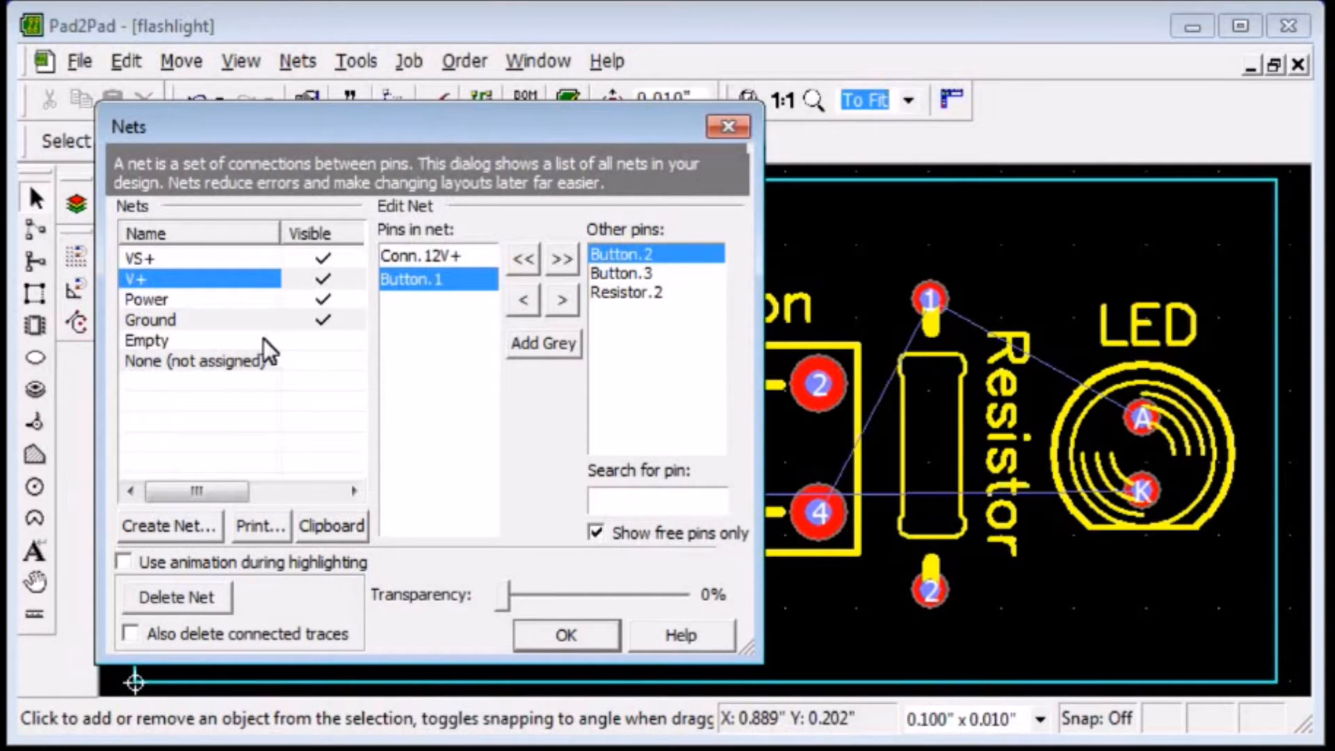
Assign the free pins Button.2, Button.3 and Resistor.2 to the Empty net, and inspect the connector's 12V+ pad on the board.
{"action": "left_click", "coordinate": [215, 339]}
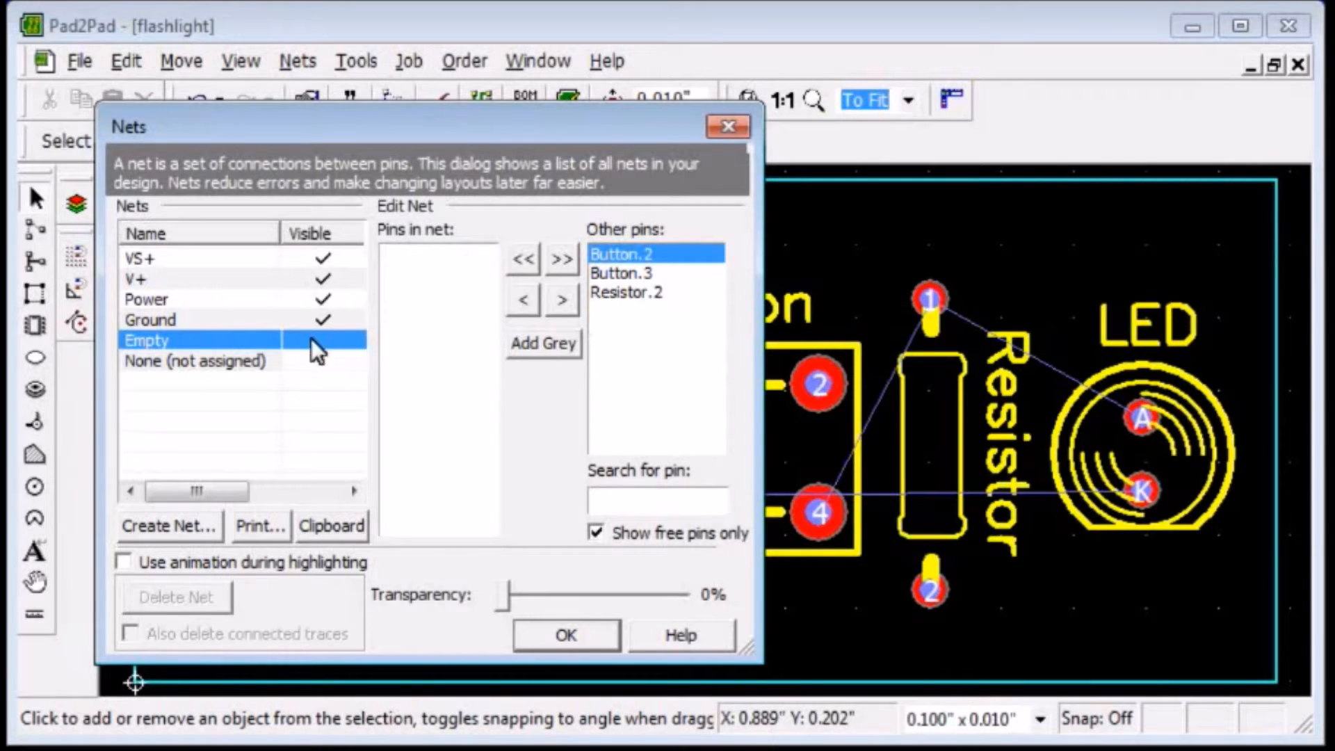
{"action": "left_click", "coordinate": [521, 300]}
{"action": "left_click", "coordinate": [521, 299]}
{"action": "left_click", "coordinate": [522, 299]}
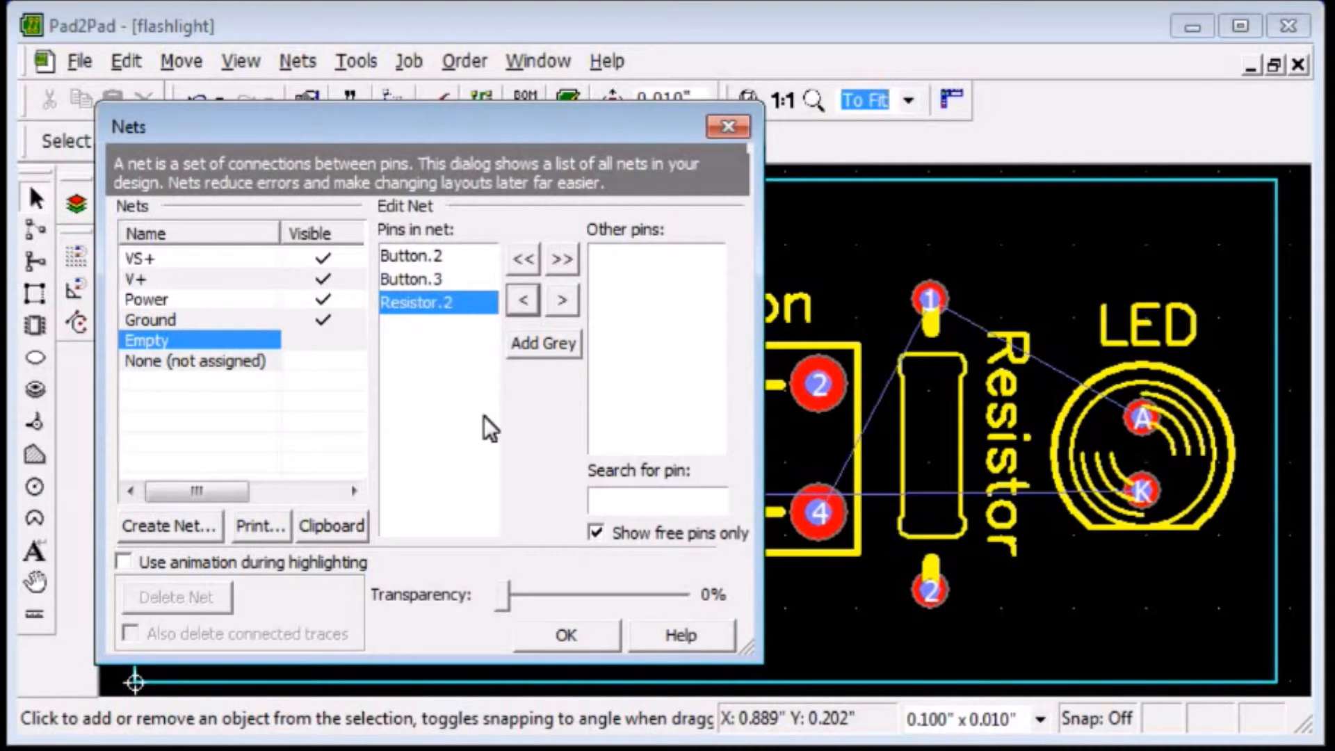
{"action": "left_click", "coordinate": [590, 629]}
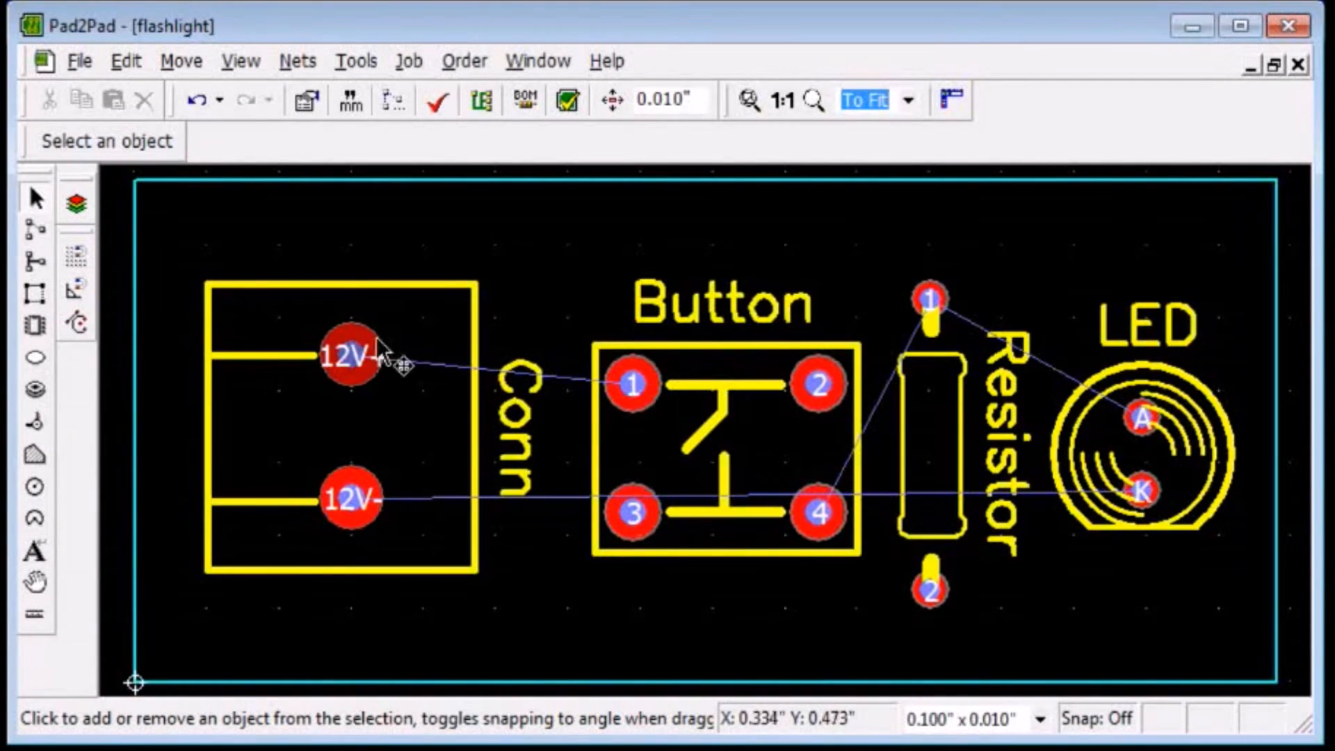
{"action": "left_click", "coordinate": [351, 353]}
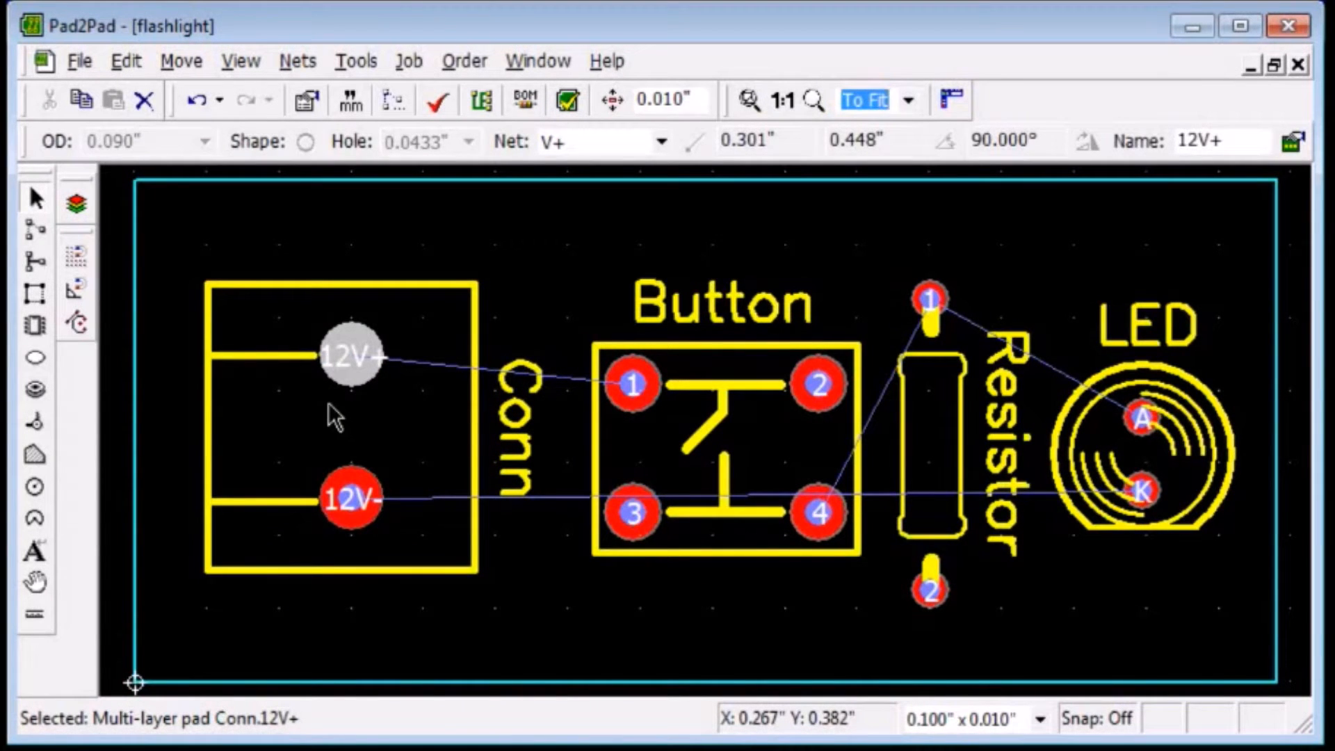
{"action": "left_click", "coordinate": [329, 403]}
Reopen the net editor and remove pin LED.A from the VS+ net.
{"action": "left_click", "coordinate": [296, 62]}
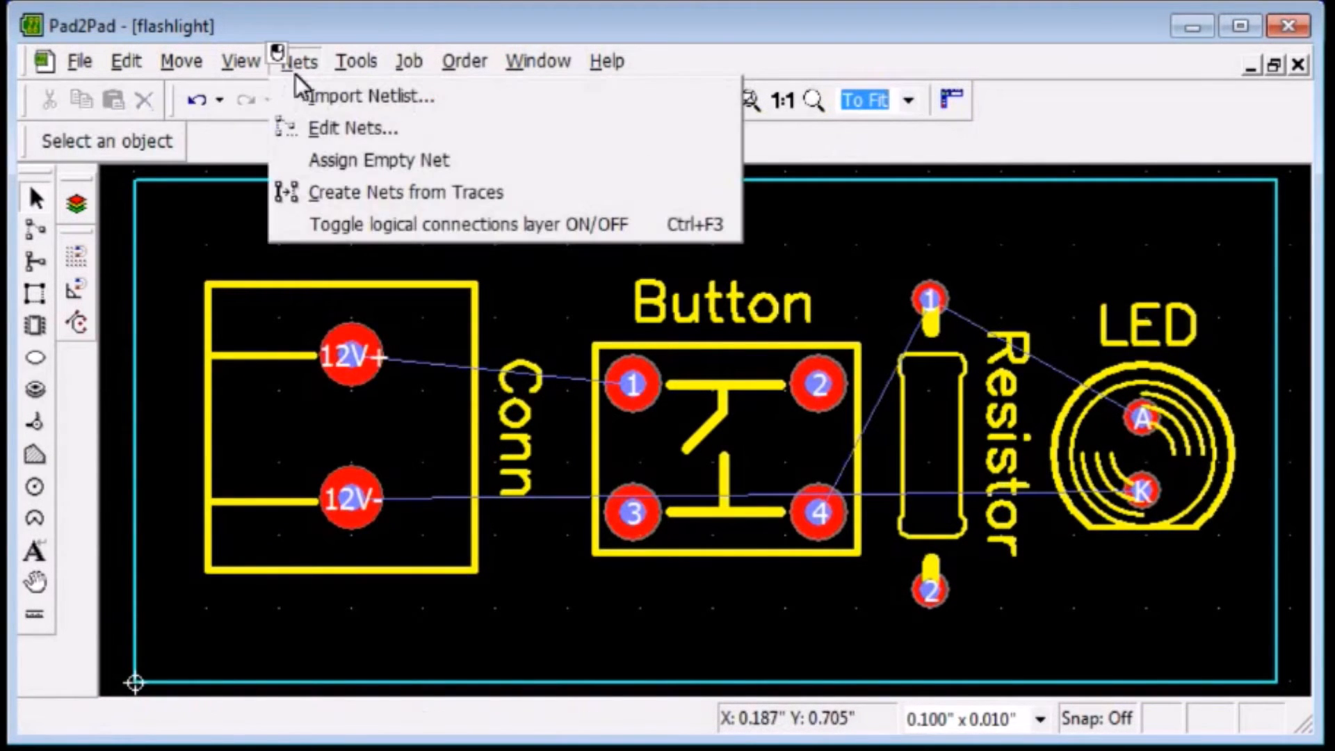
{"action": "left_click", "coordinate": [314, 127]}
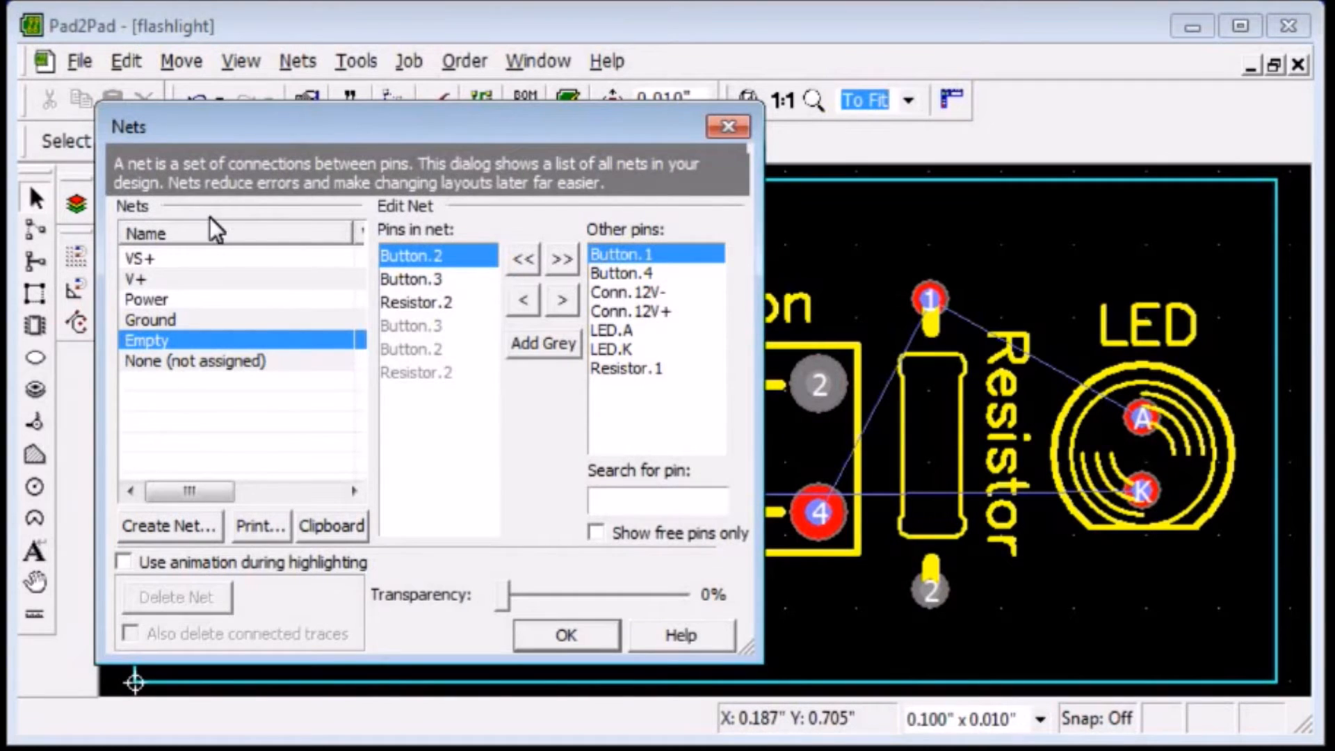
{"action": "left_click", "coordinate": [203, 257]}
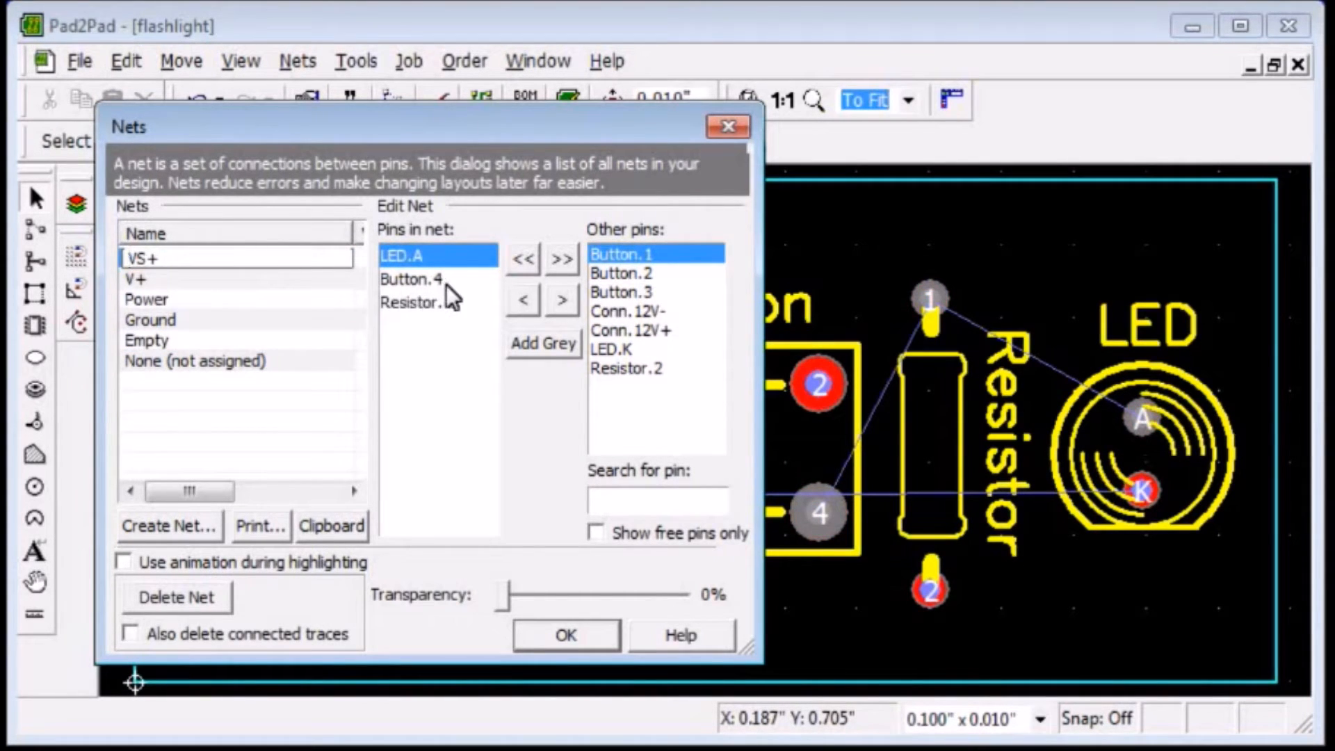
{"action": "left_click", "coordinate": [407, 255]}
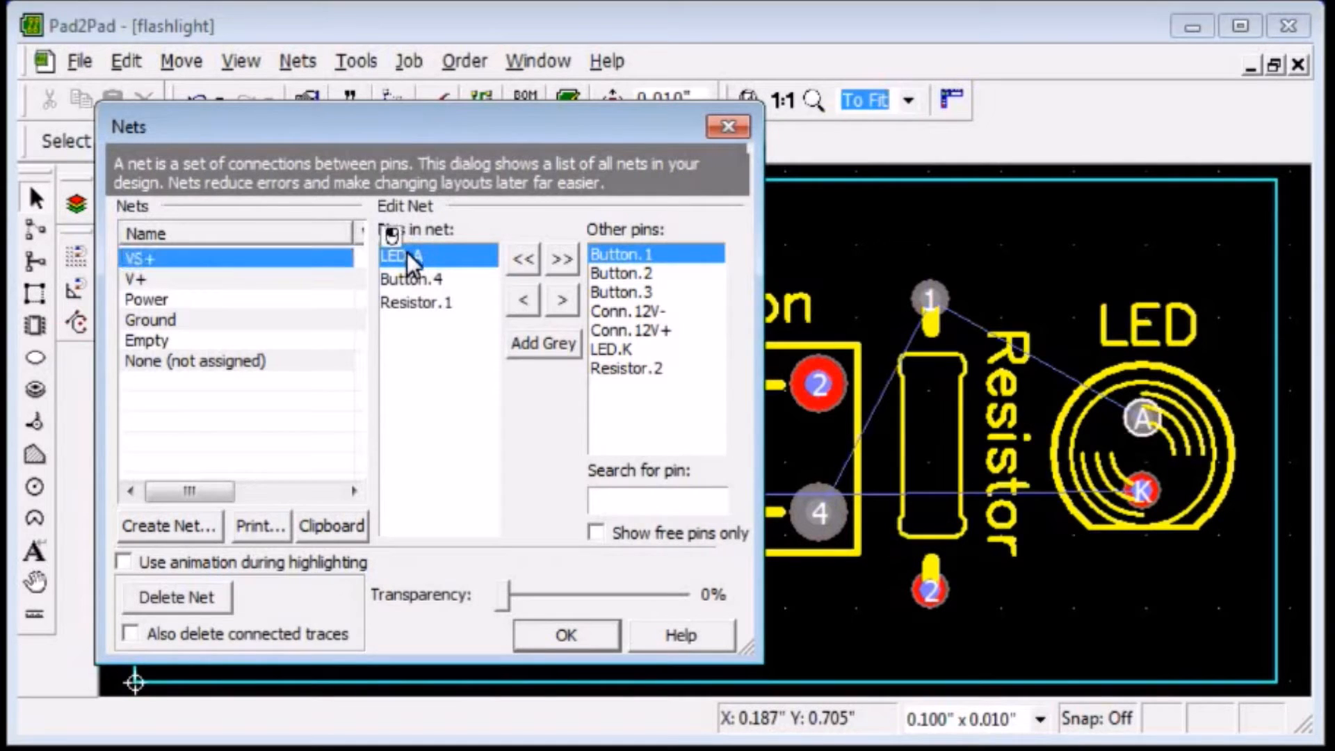
{"action": "left_click", "coordinate": [563, 298]}
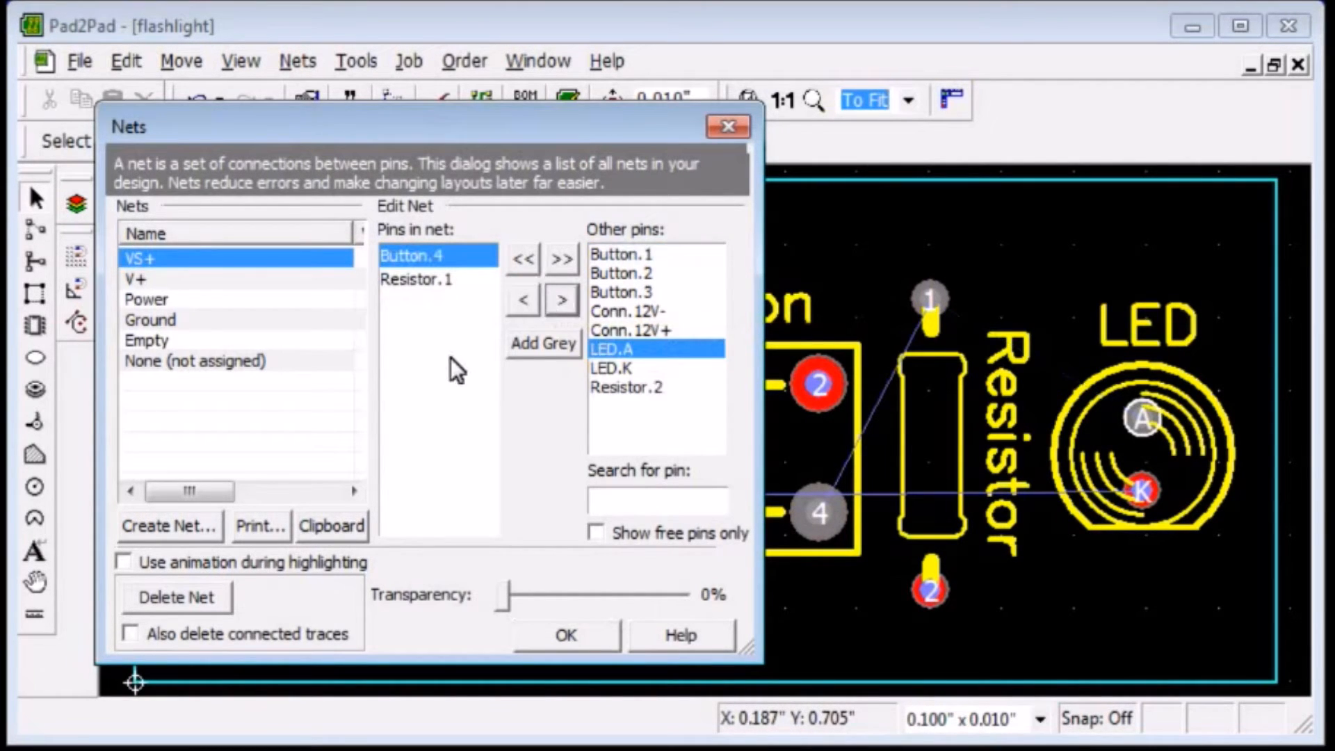
Create a new net named VD+ and add pins LED.A and Resistor.2 to it.
{"action": "left_click", "coordinate": [165, 528]}
{"action": "type", "text": "VD+"}
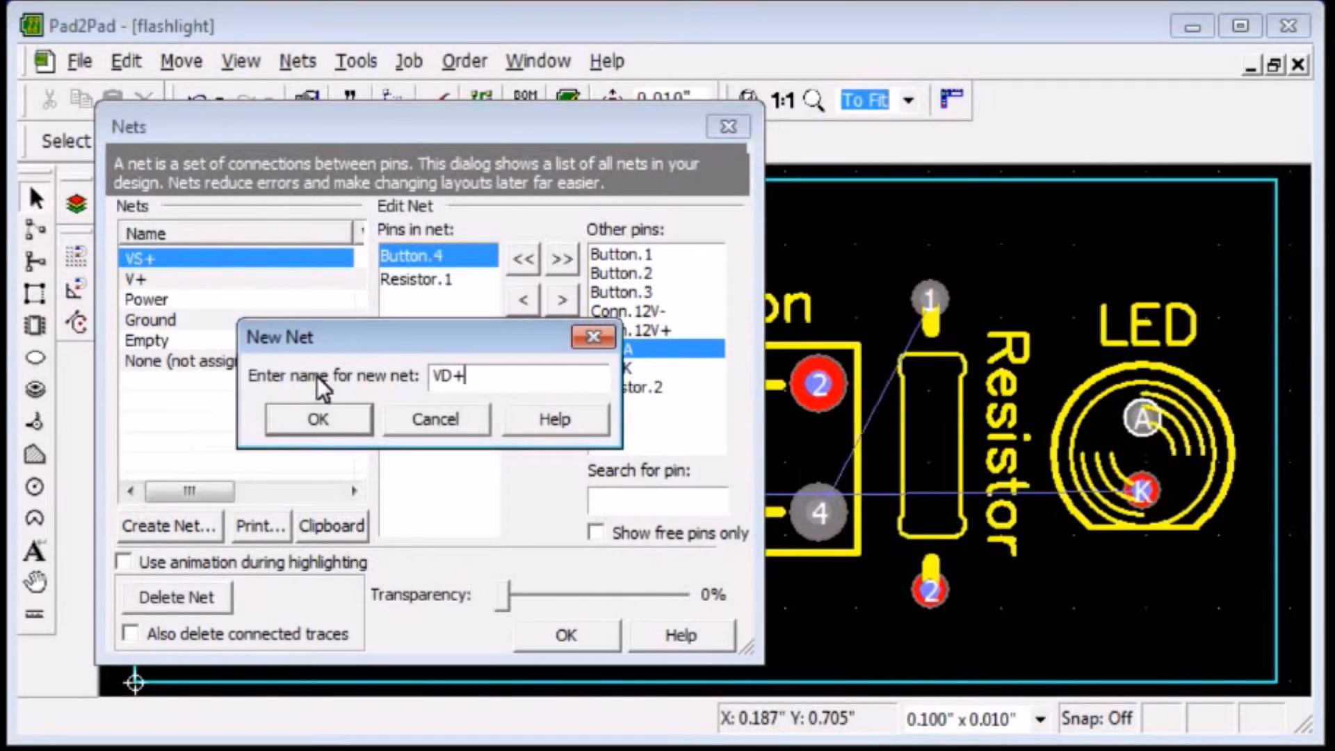
{"action": "left_click", "coordinate": [319, 419]}
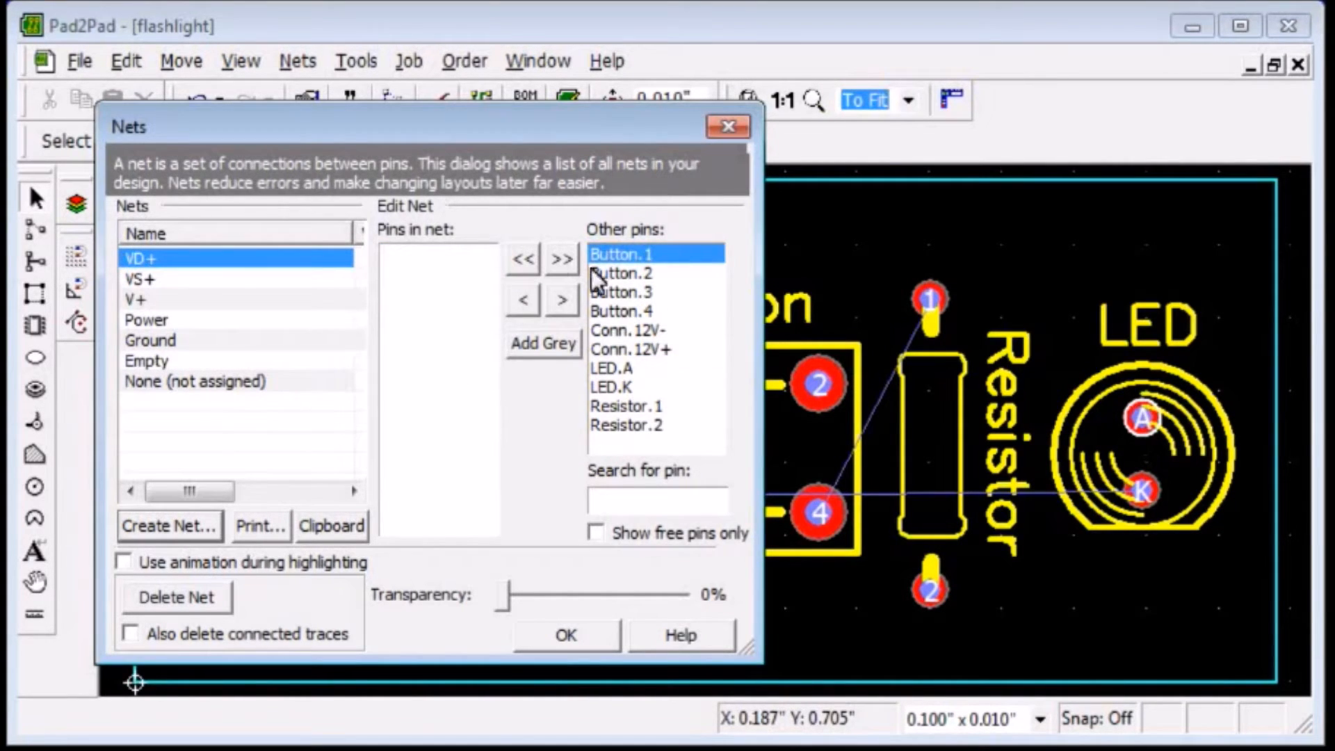
{"action": "left_click", "coordinate": [631, 367]}
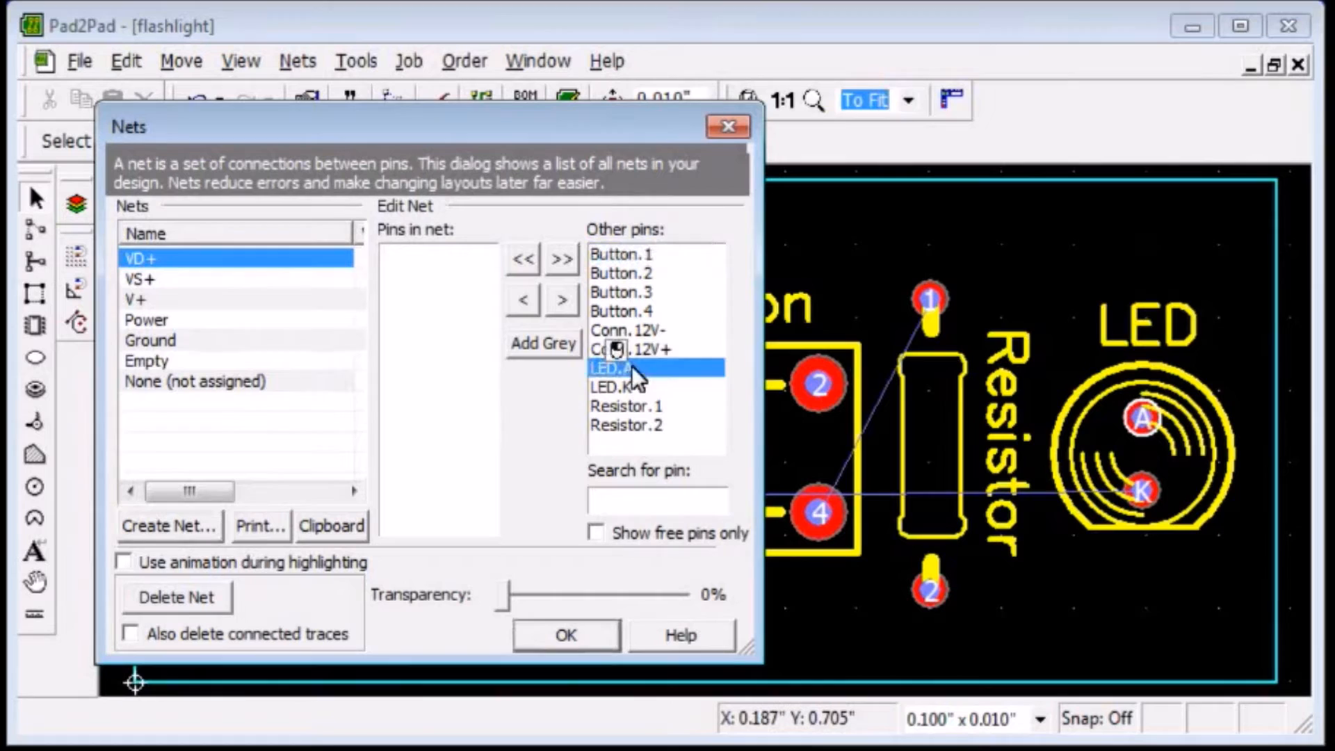
{"action": "left_click", "coordinate": [525, 302]}
{"action": "left_click", "coordinate": [629, 406]}
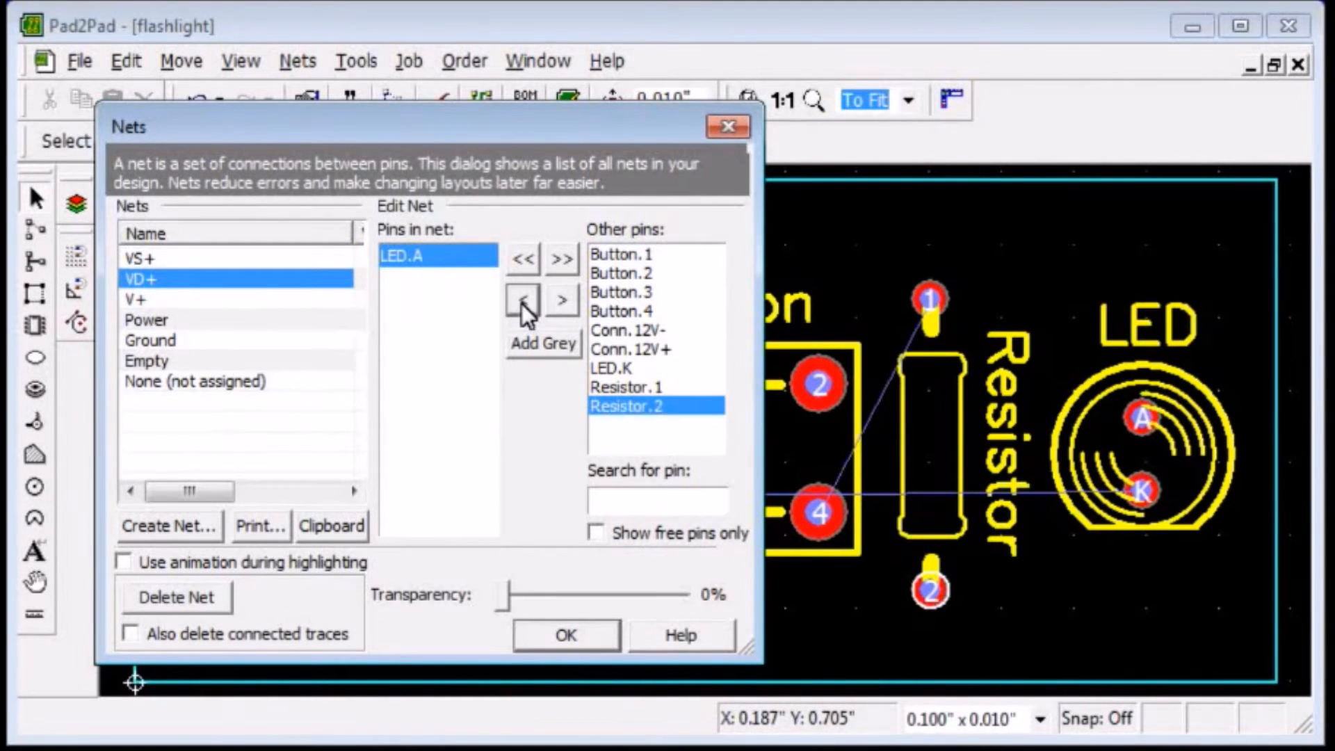
{"action": "left_click", "coordinate": [523, 300]}
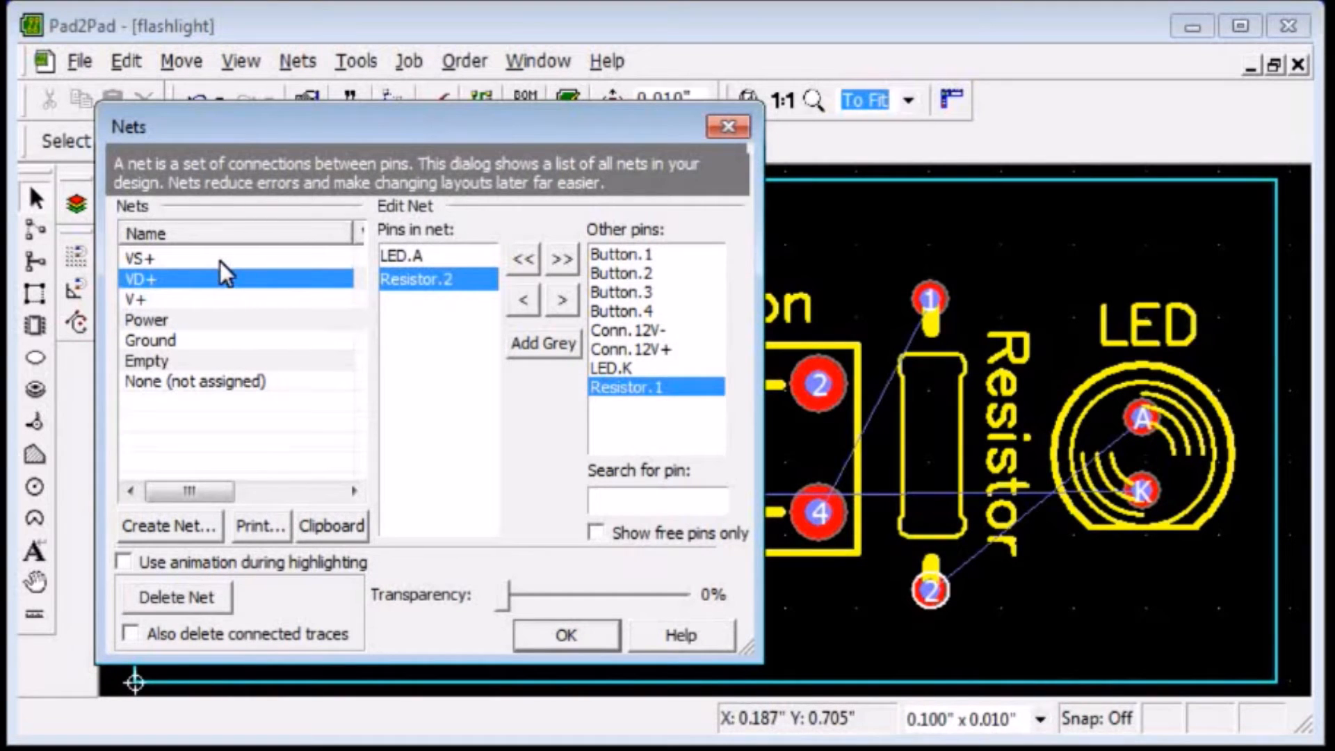
Rename the VS+ net as VSwitch+.
{"action": "left_click", "coordinate": [156, 261]}
{"action": "left_click", "coordinate": [141, 258]}
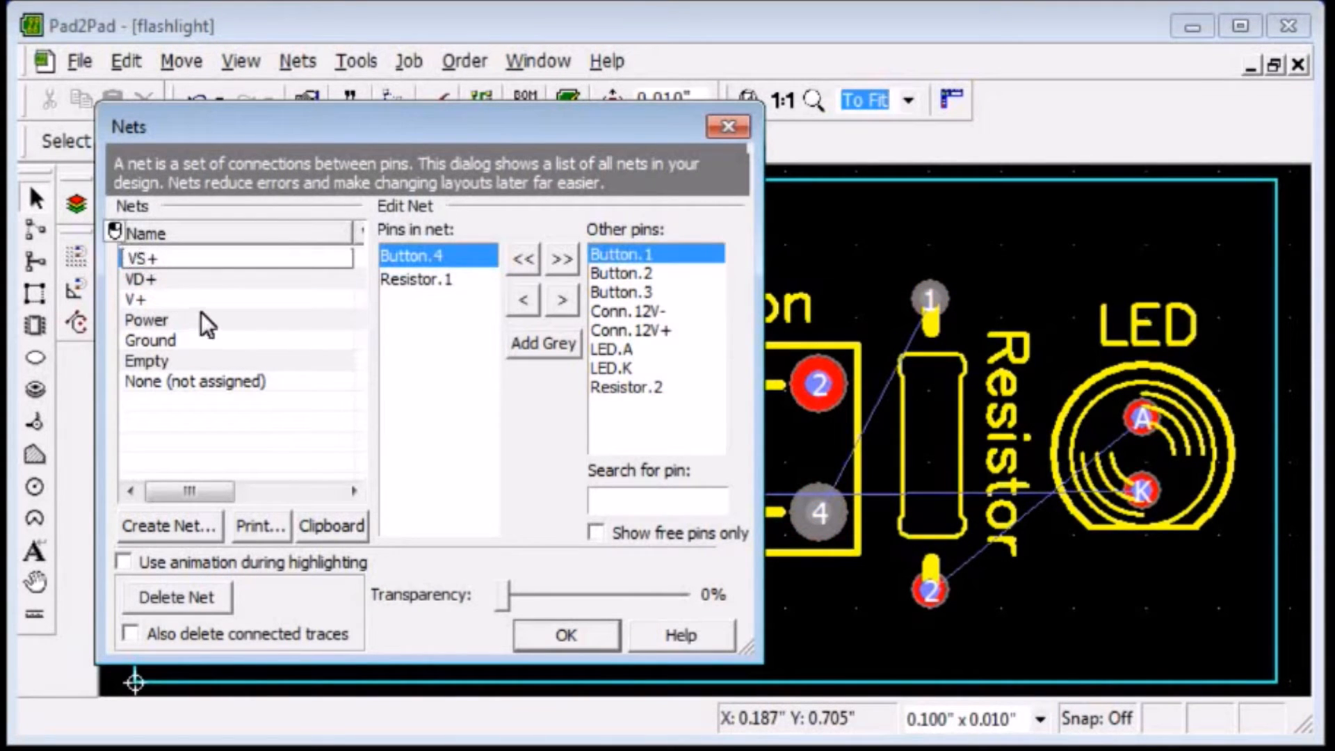
{"action": "type", "text": "witch"}
{"action": "key", "text": "Return"}
Rename the VD+ net as VLed+ and accept the net changes.
{"action": "double_click", "coordinate": [146, 278]}
{"action": "key", "text": "Right"}
{"action": "key", "text": "BackSpace"}
{"action": "type", "text": "Led"}
{"action": "left_click", "coordinate": [188, 303]}
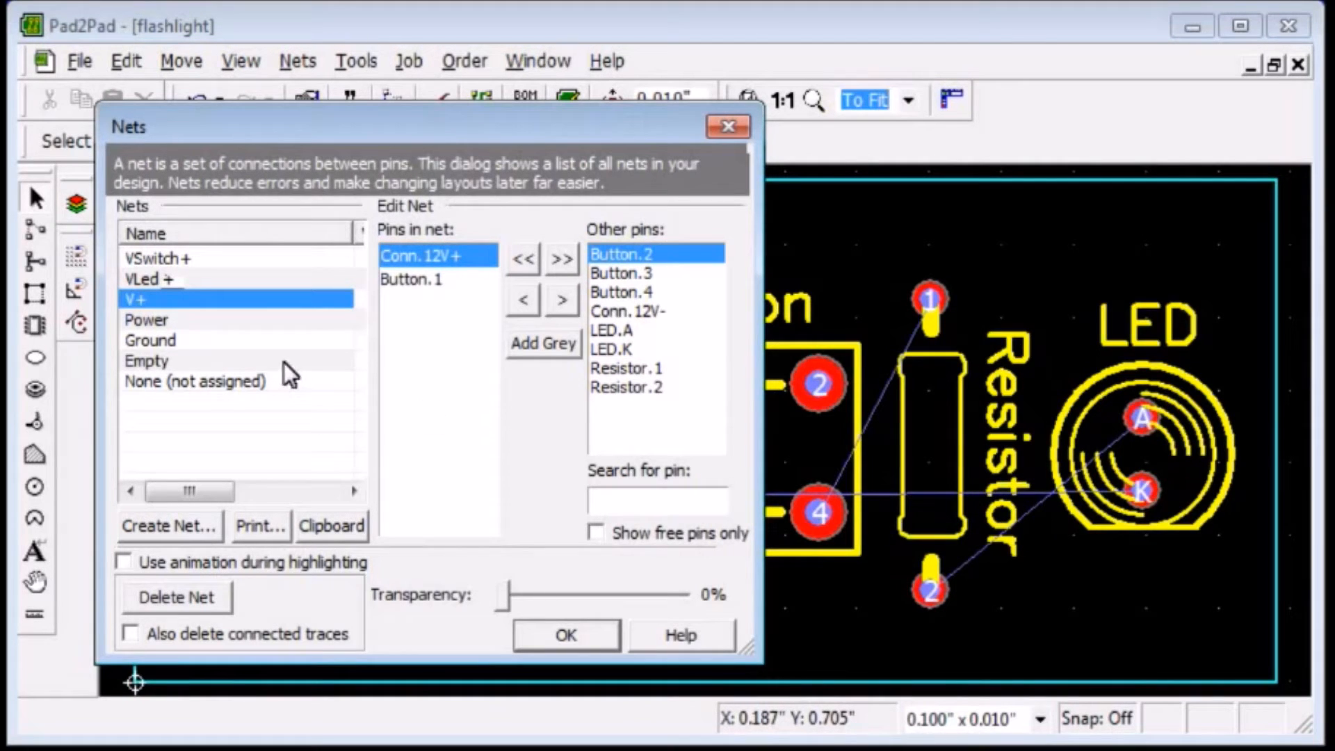
{"action": "left_click_drag", "start_coordinate": [351, 228], "coordinate": [307, 230]}
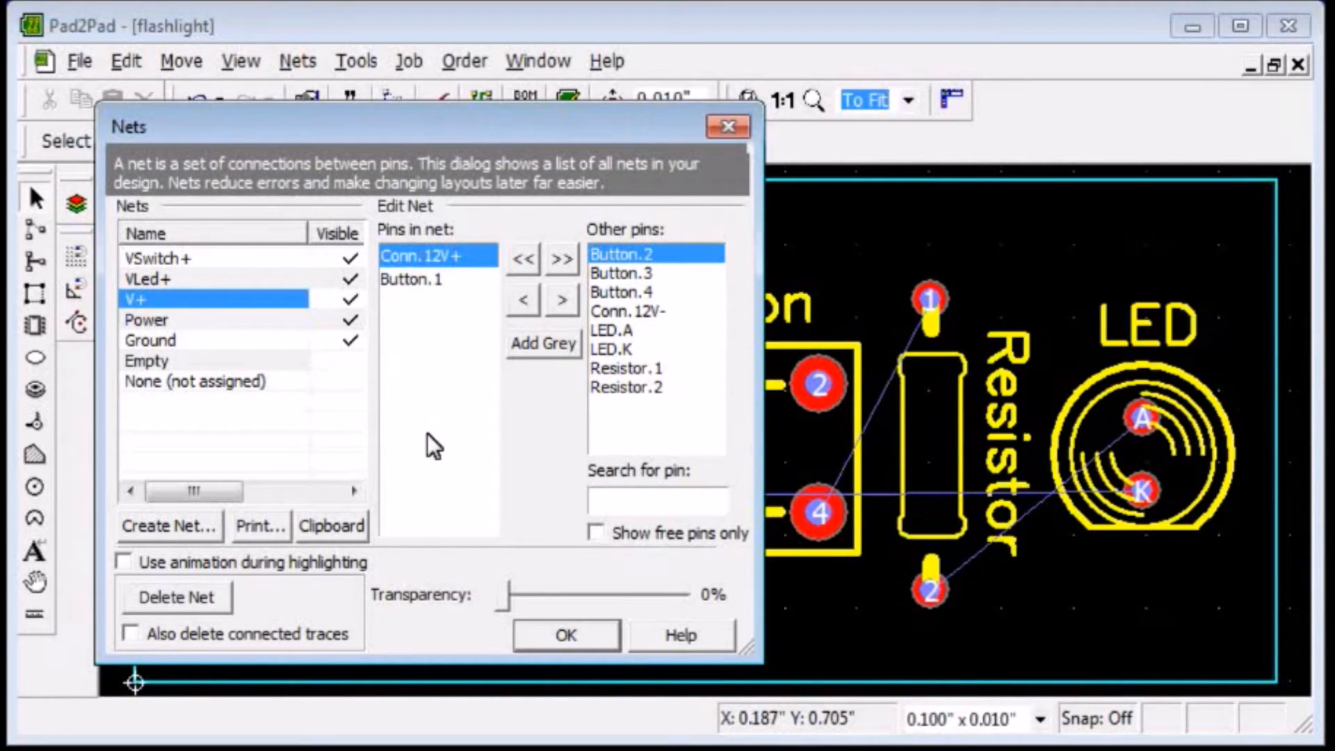
{"action": "left_click", "coordinate": [560, 630]}
Set the board's number of layers to 4 layers in the job settings.
{"action": "left_click", "coordinate": [407, 61]}
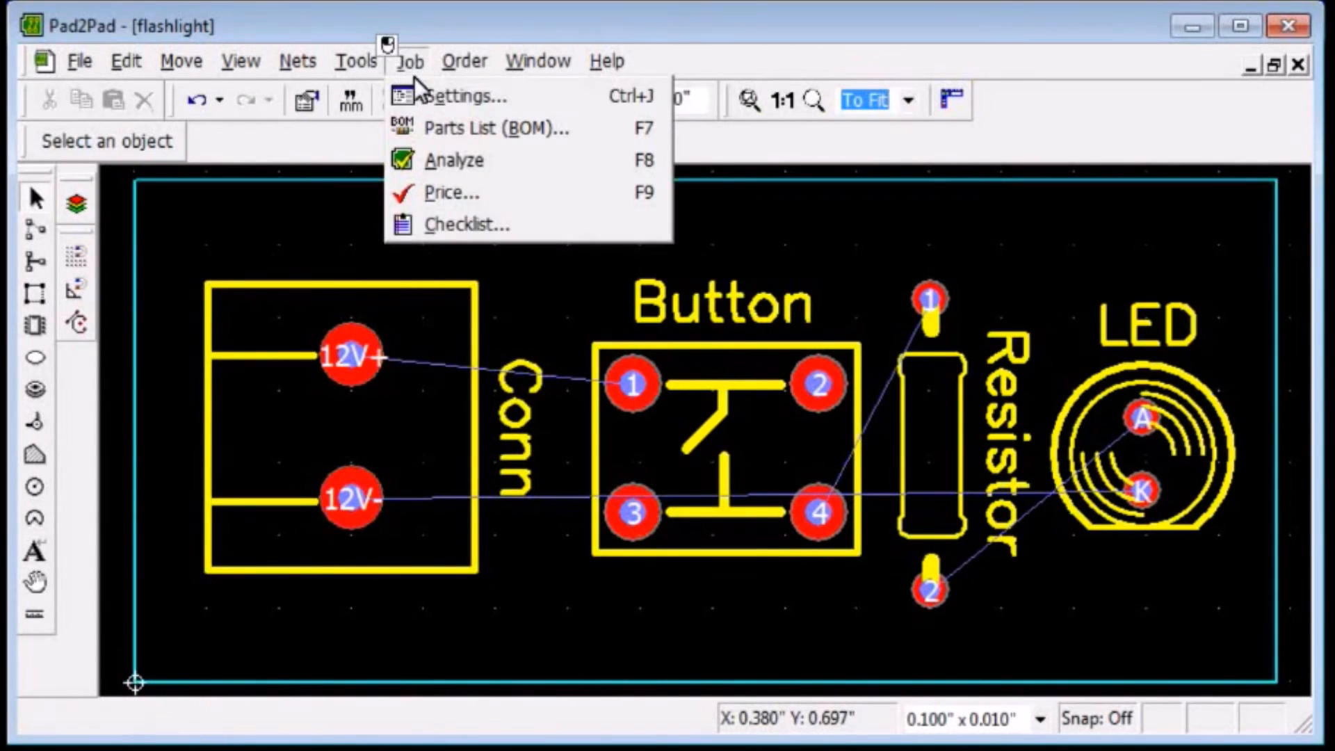
{"action": "left_click", "coordinate": [419, 92]}
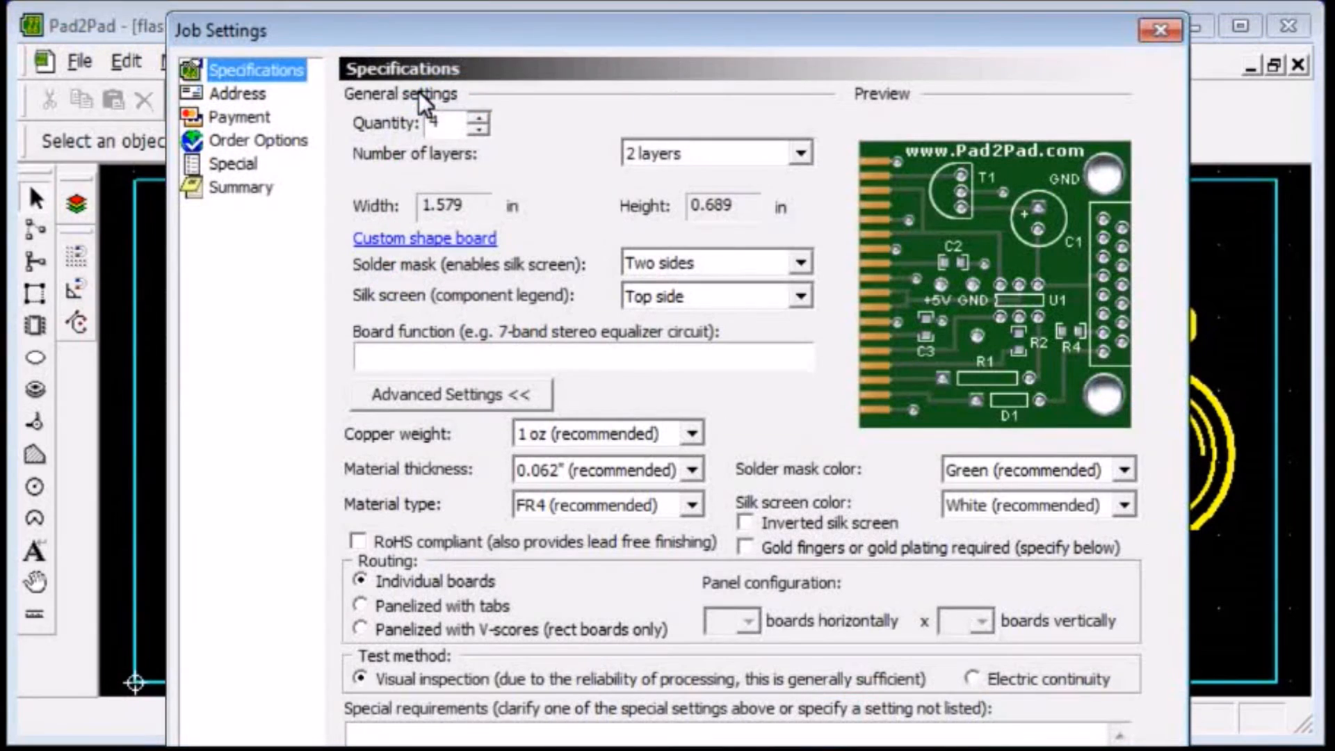
{"action": "left_click", "coordinate": [641, 150]}
{"action": "left_click", "coordinate": [658, 194]}
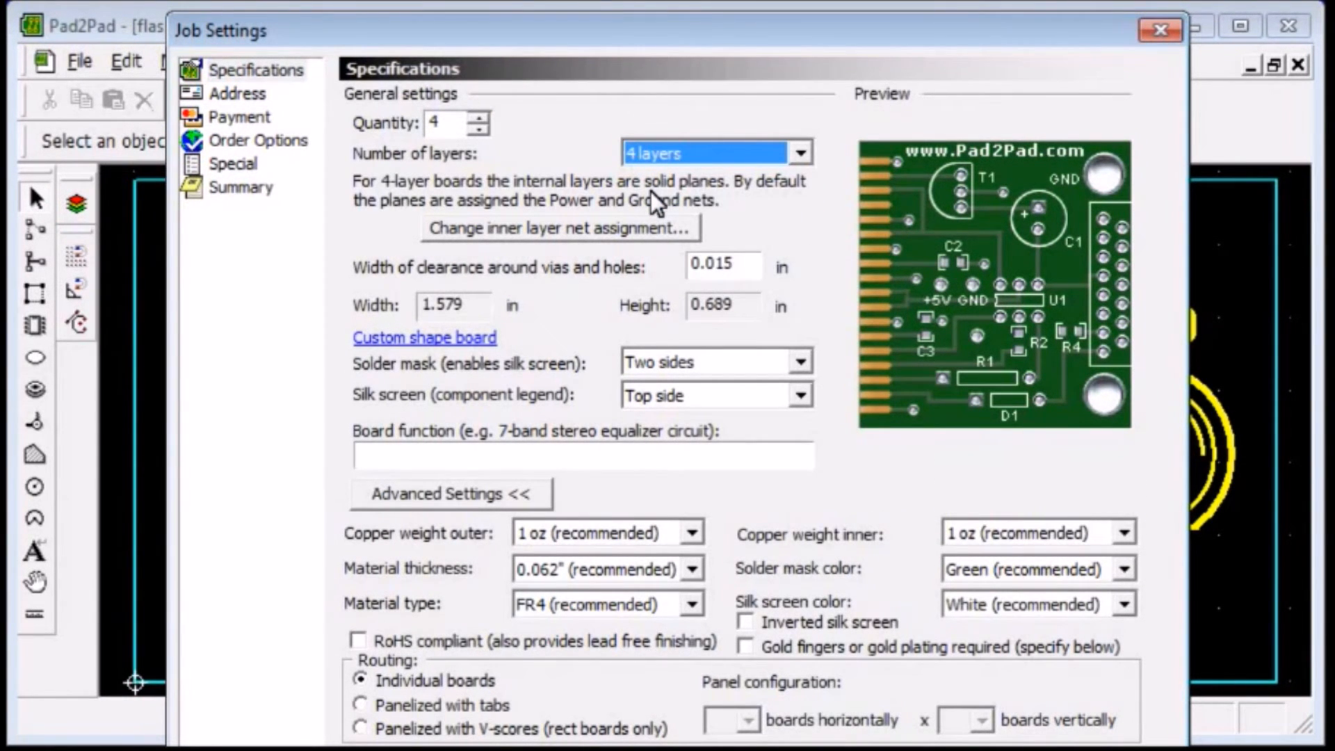
Accept the job settings and assign the V+ net to the first inner layer in the net editor.
{"action": "key", "text": "Return"}
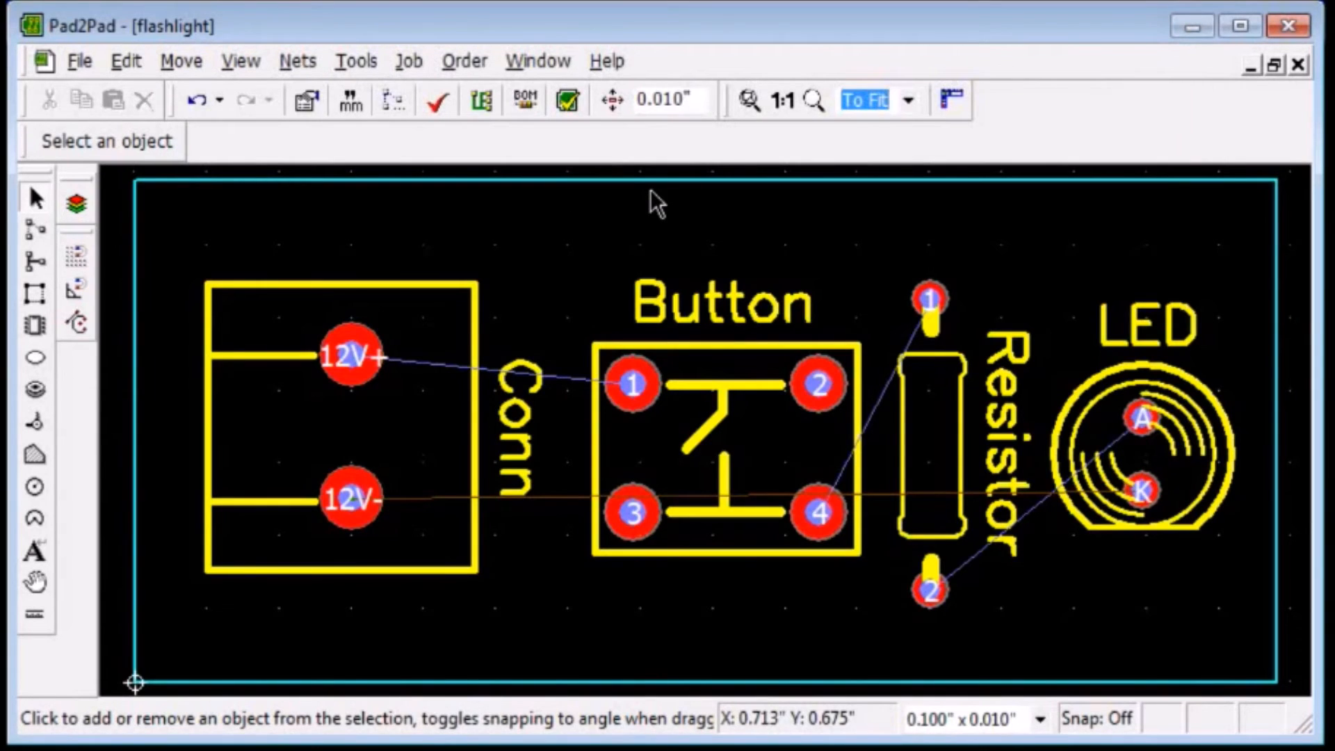
{"action": "left_click", "coordinate": [299, 61]}
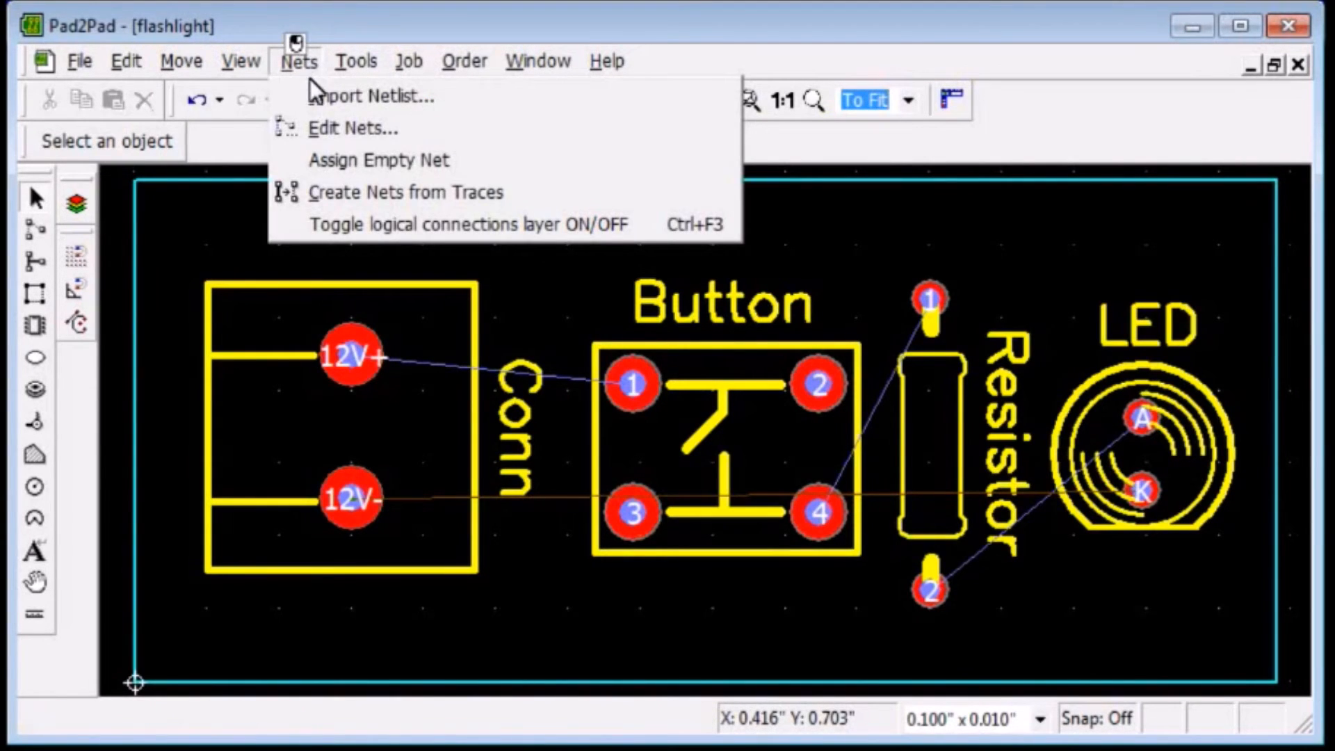
{"action": "left_click", "coordinate": [323, 126]}
{"action": "left_click_drag", "start_coordinate": [745, 324], "coordinate": [1210, 351]}
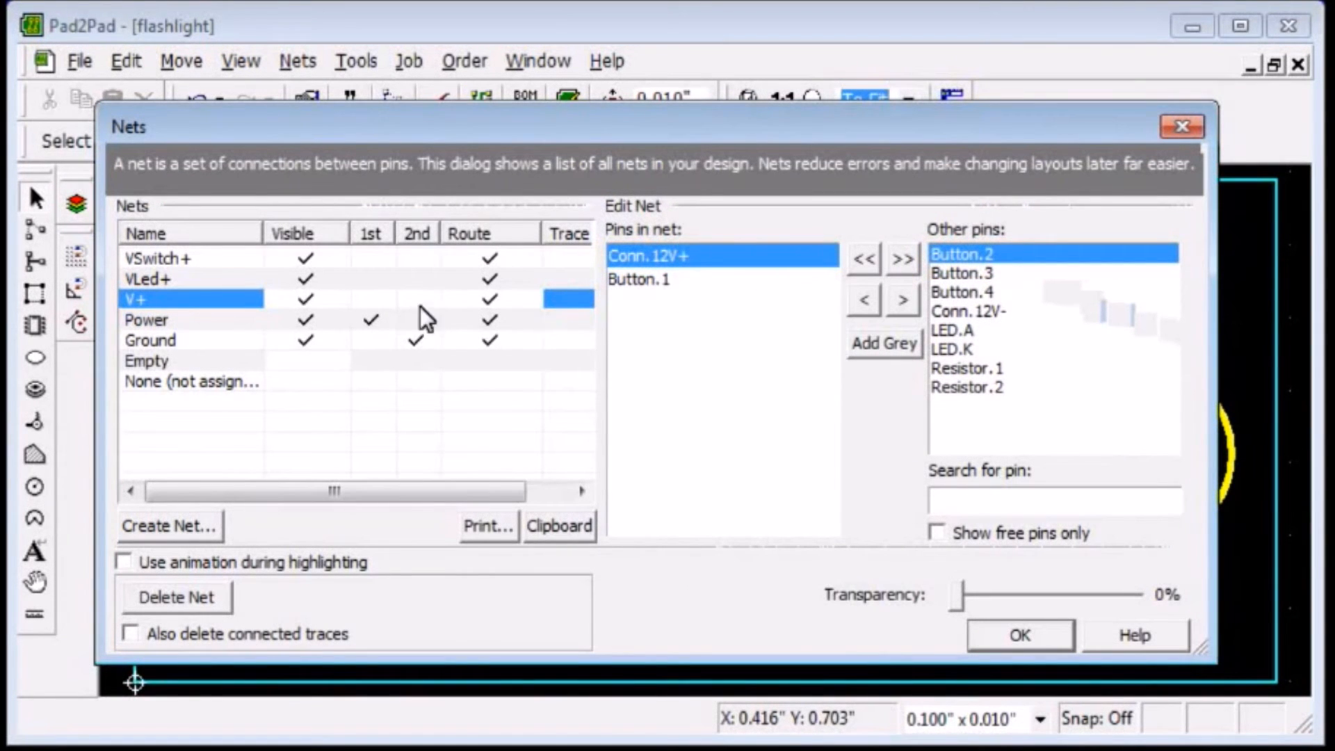
{"action": "left_click", "coordinate": [199, 341]}
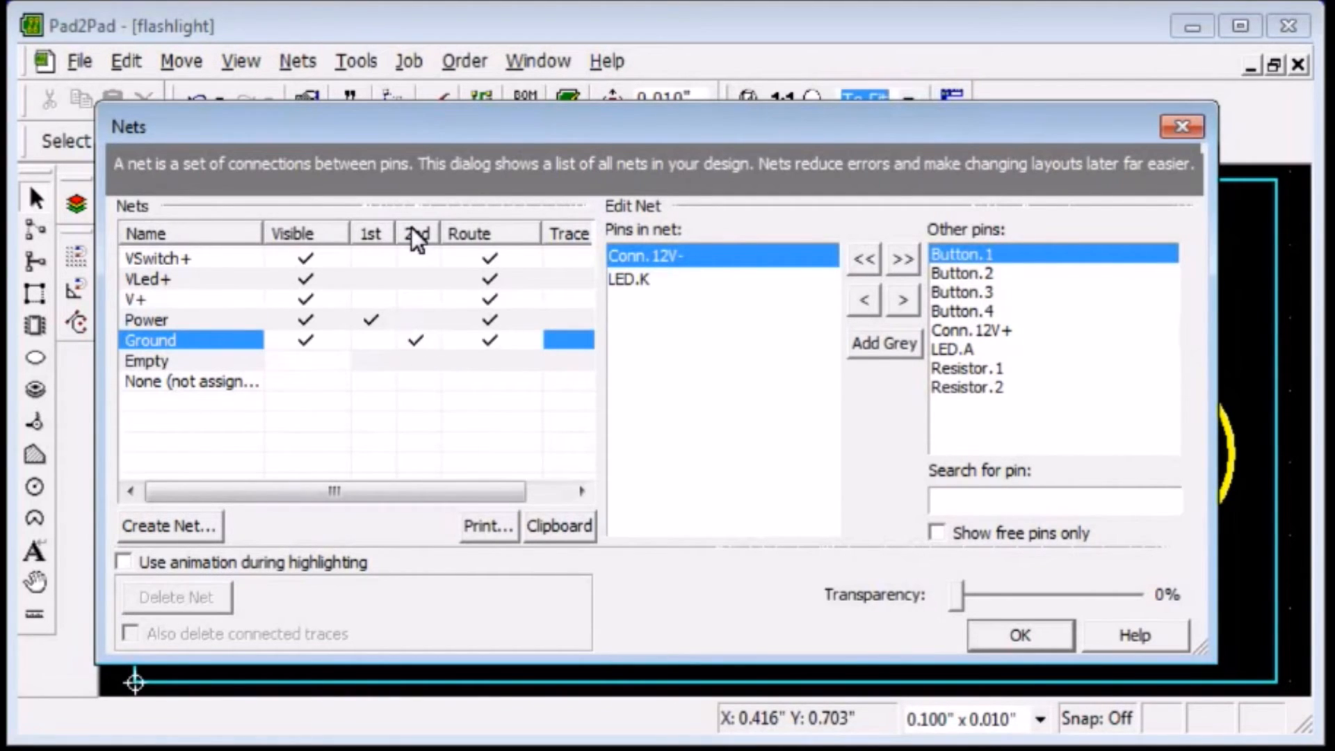
{"action": "left_click", "coordinate": [373, 298]}
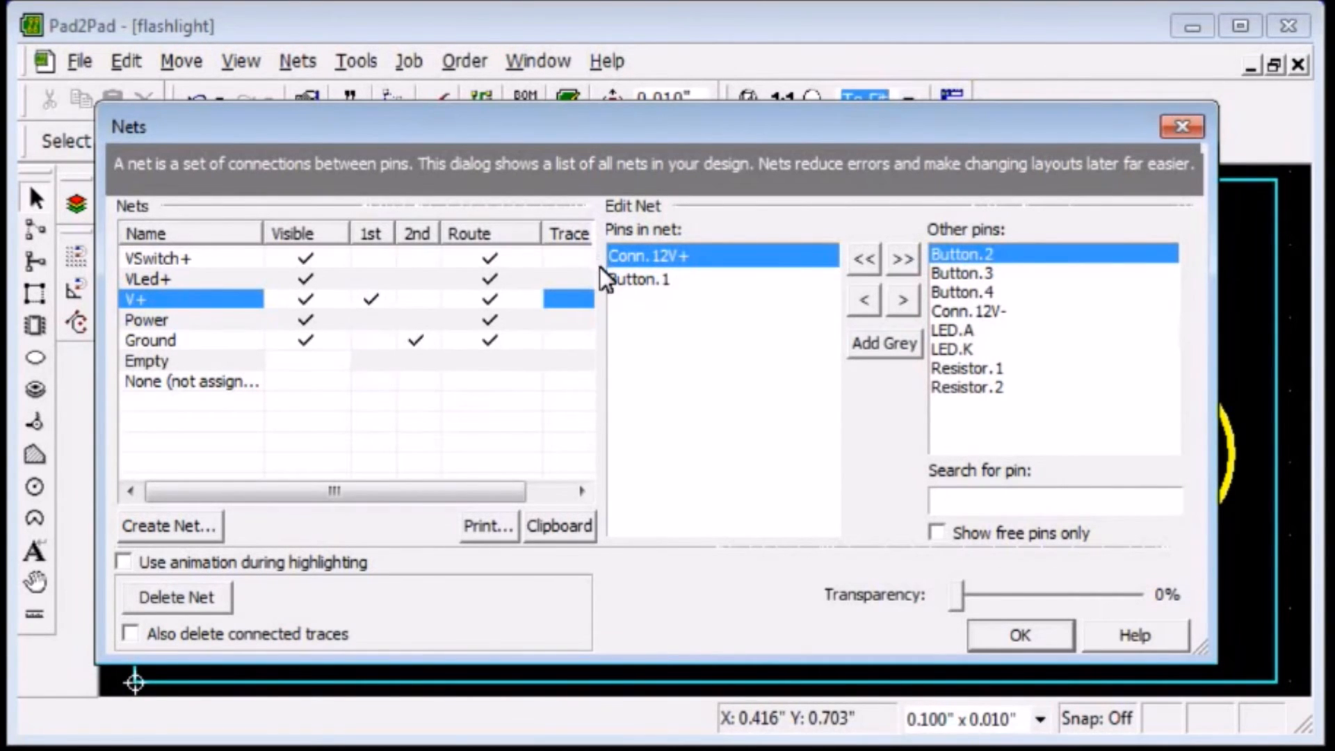
Set the VLed+ net's trace width to 0.03 in and accept the net changes.
{"action": "mouse_move", "coordinate": [542, 233]}
{"action": "left_mouse_down"}
{"action": "mouse_move", "coordinate": [515, 207]}
{"action": "mouse_move", "coordinate": [487, 207]}
{"action": "mouse_move", "coordinate": [526, 242]}
{"action": "left_mouse_up"}
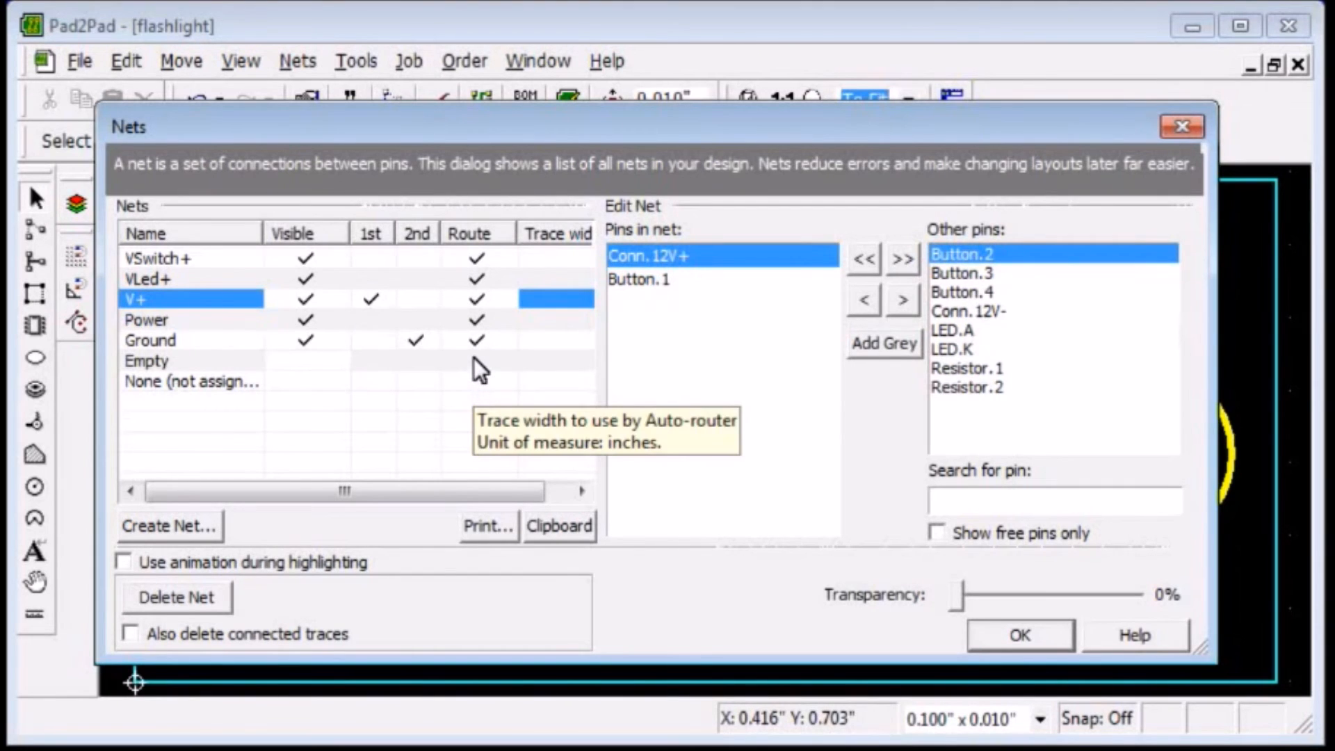
{"action": "left_click", "coordinate": [474, 259]}
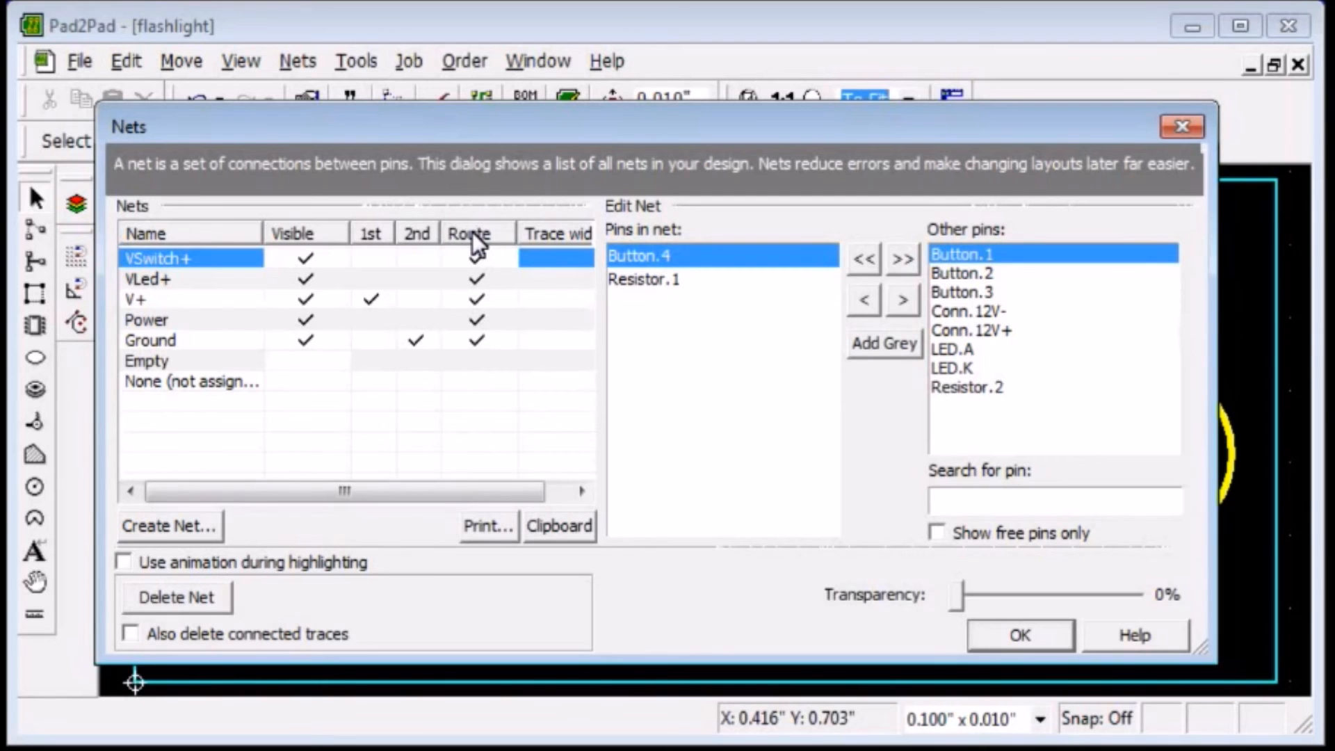
{"action": "left_click_drag", "start_coordinate": [350, 233], "coordinate": [332, 231]}
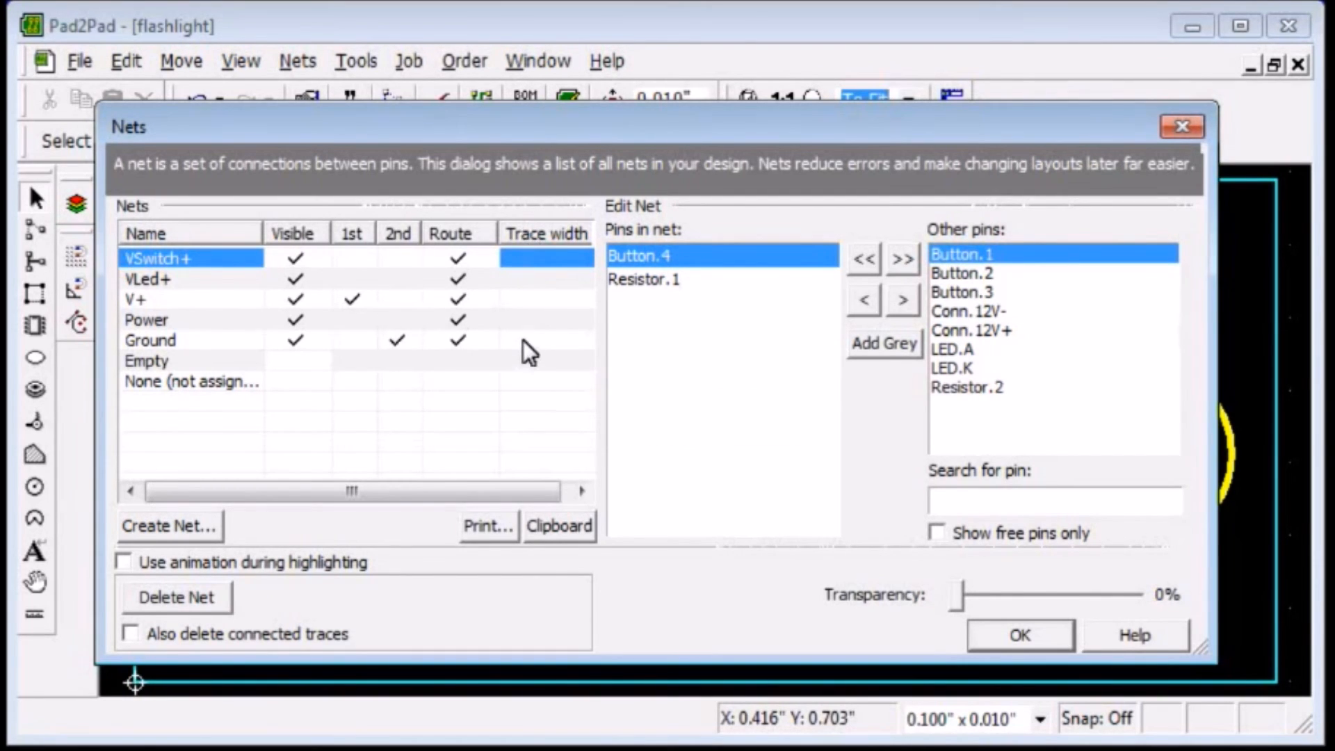
{"action": "left_click", "coordinate": [536, 281]}
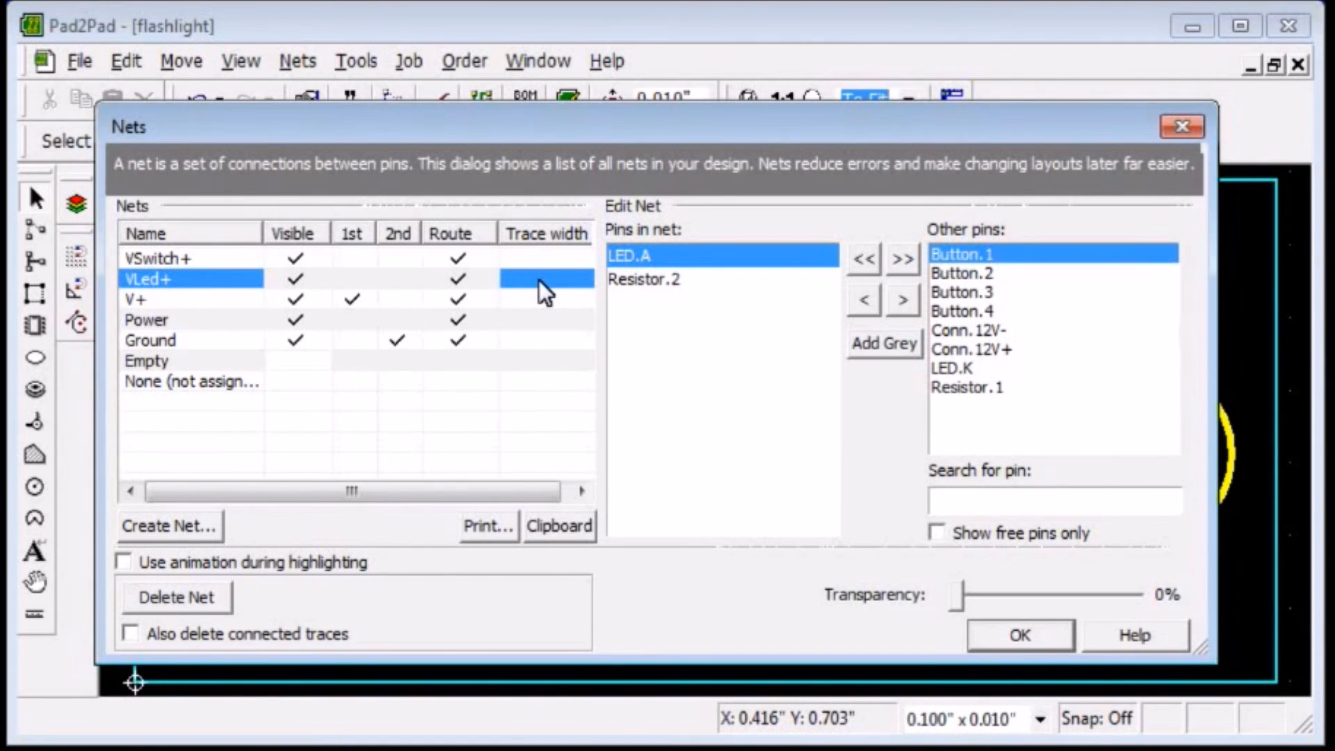
{"action": "left_click", "coordinate": [539, 280]}
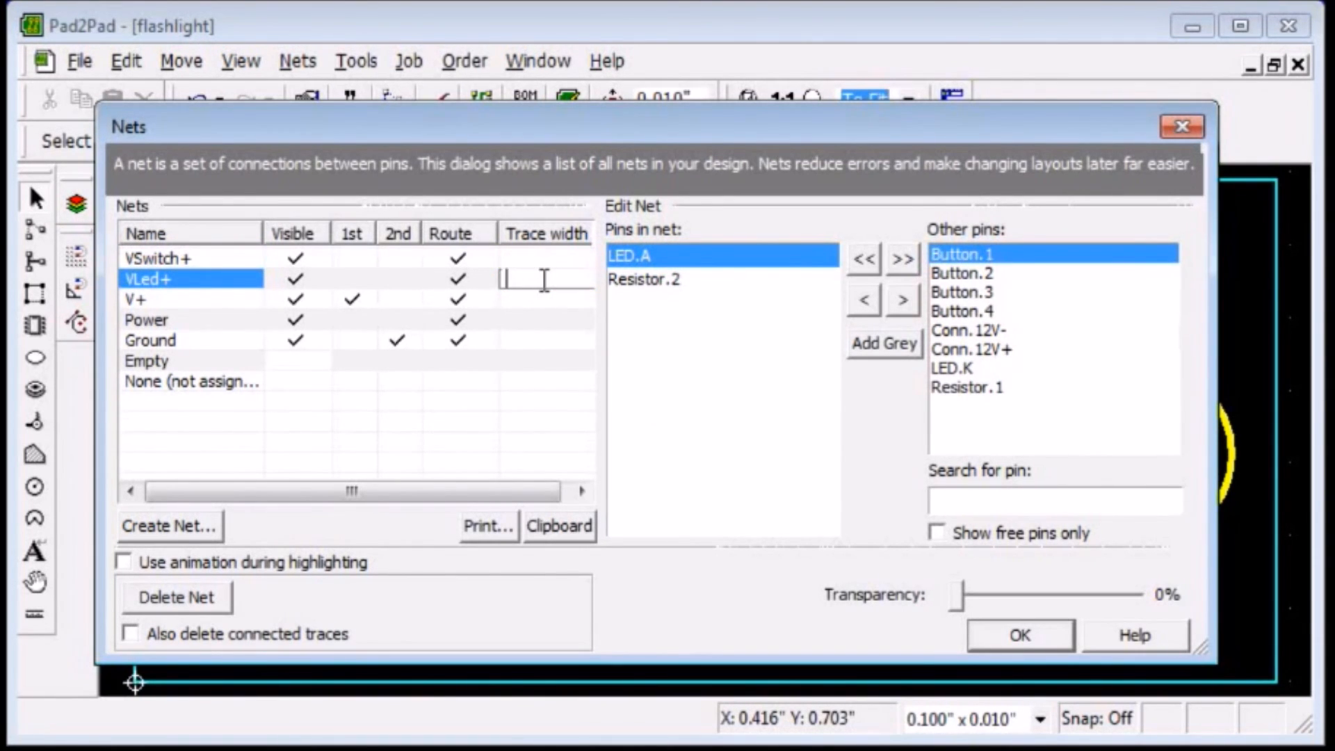
{"action": "type", "text": ".03"}
{"action": "key", "text": "Return"}
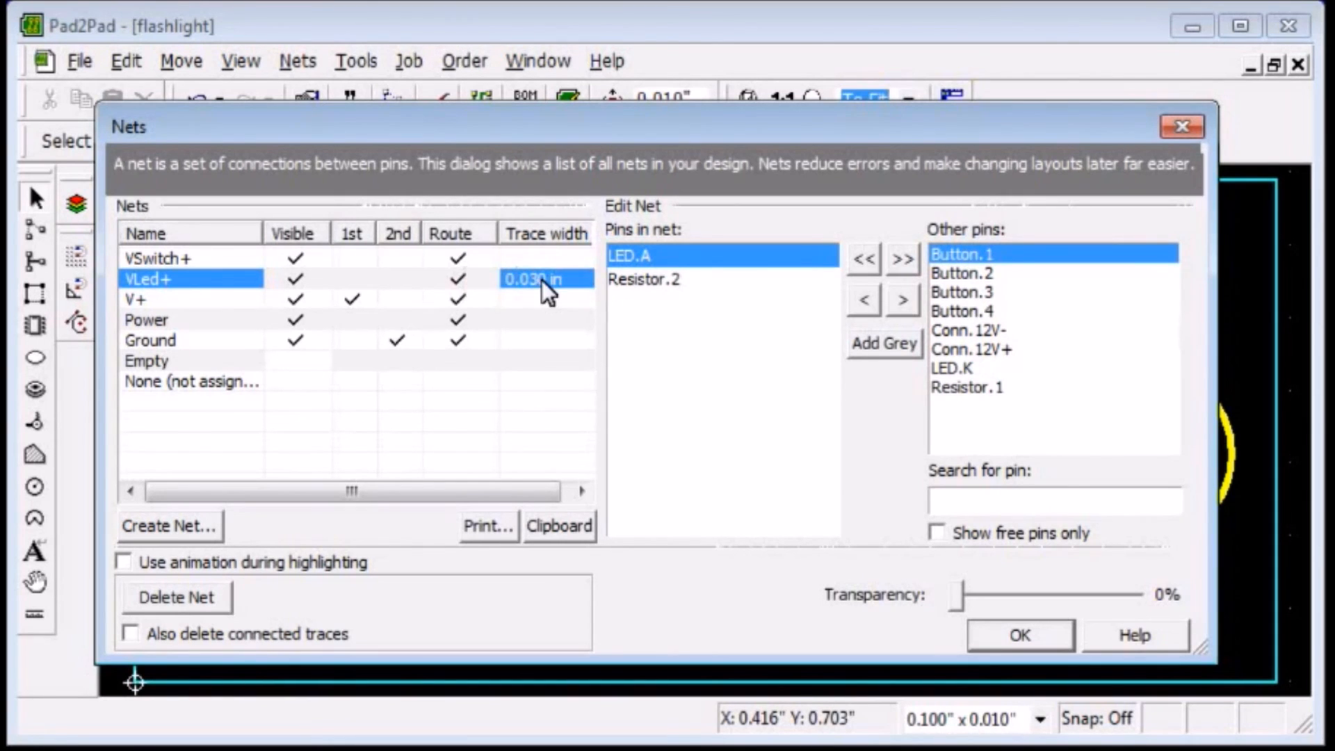
{"action": "left_click", "coordinate": [981, 635]}
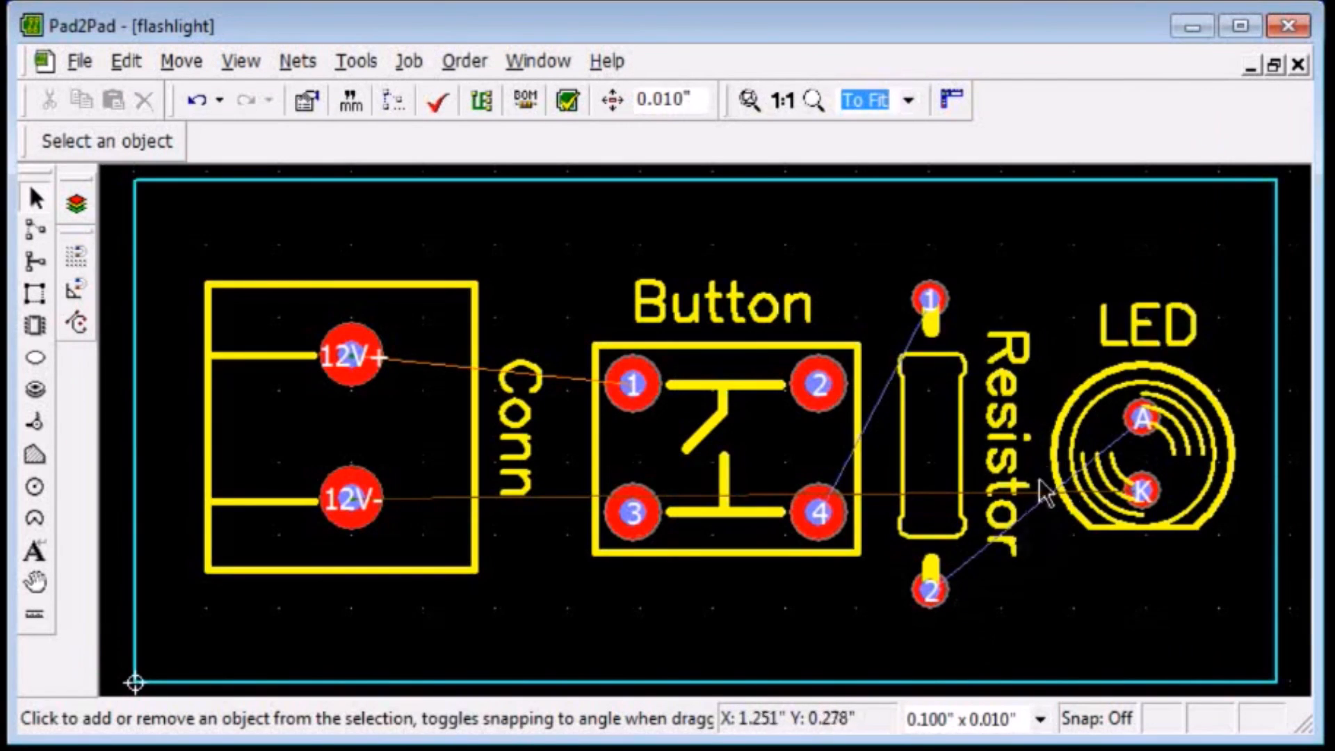